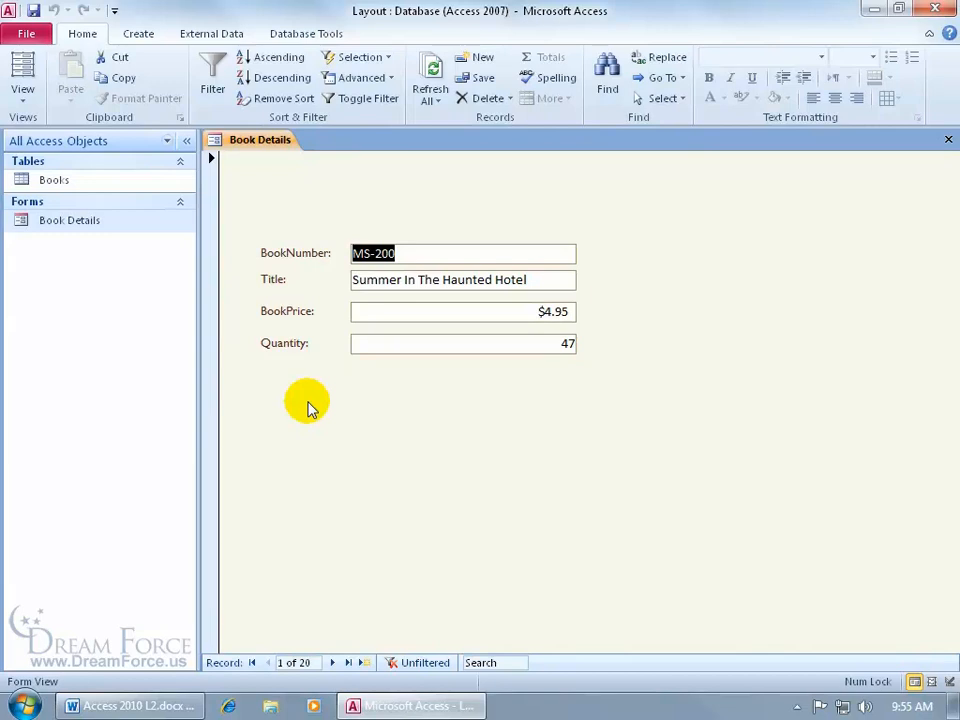
Switch the Book Details form to Layout View and look through the full set of form controls.
right_click(282, 385)
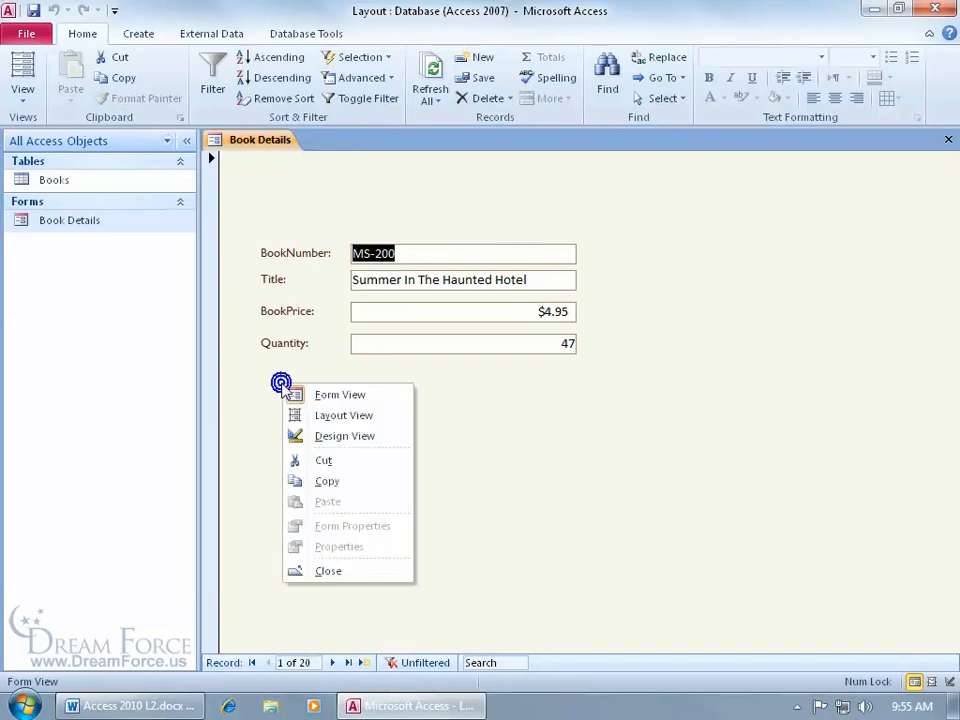
left_click(343, 418)
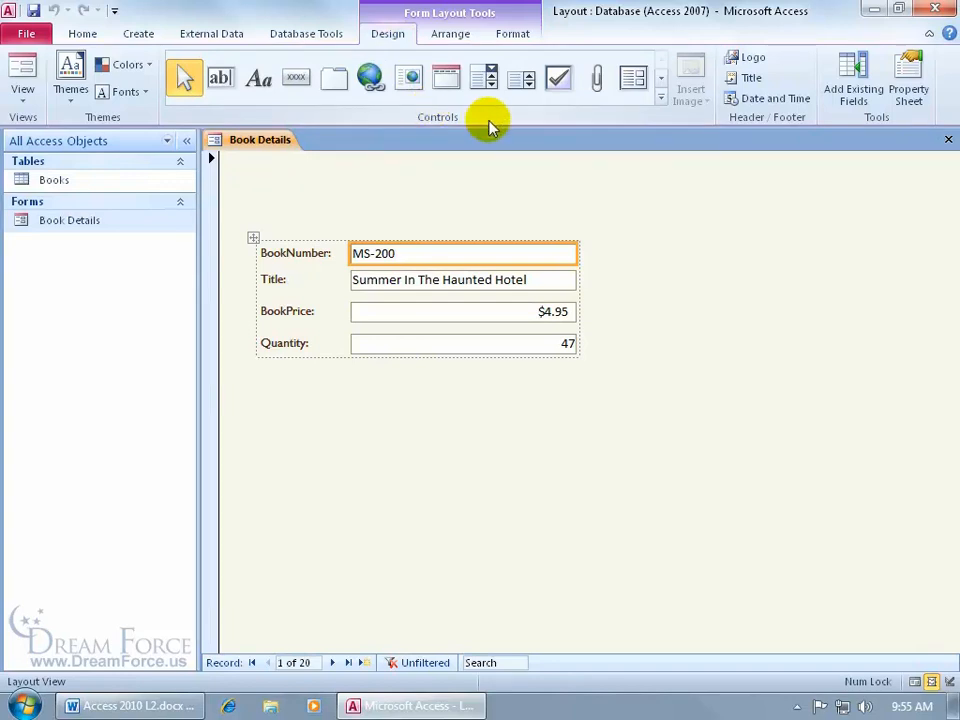
left_click(661, 98)
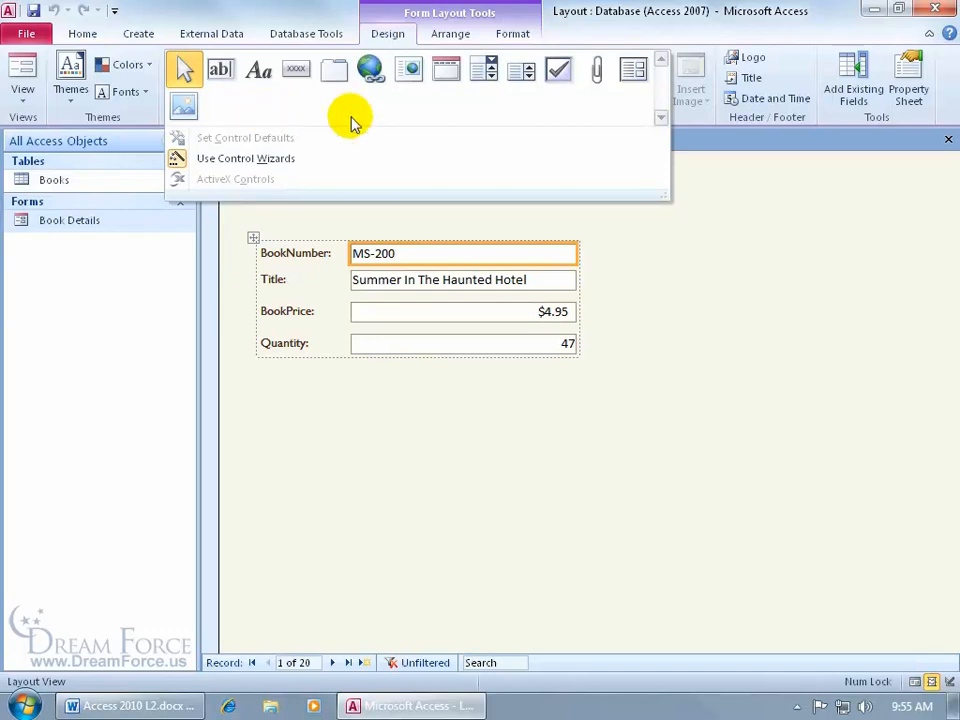
left_click(677, 232)
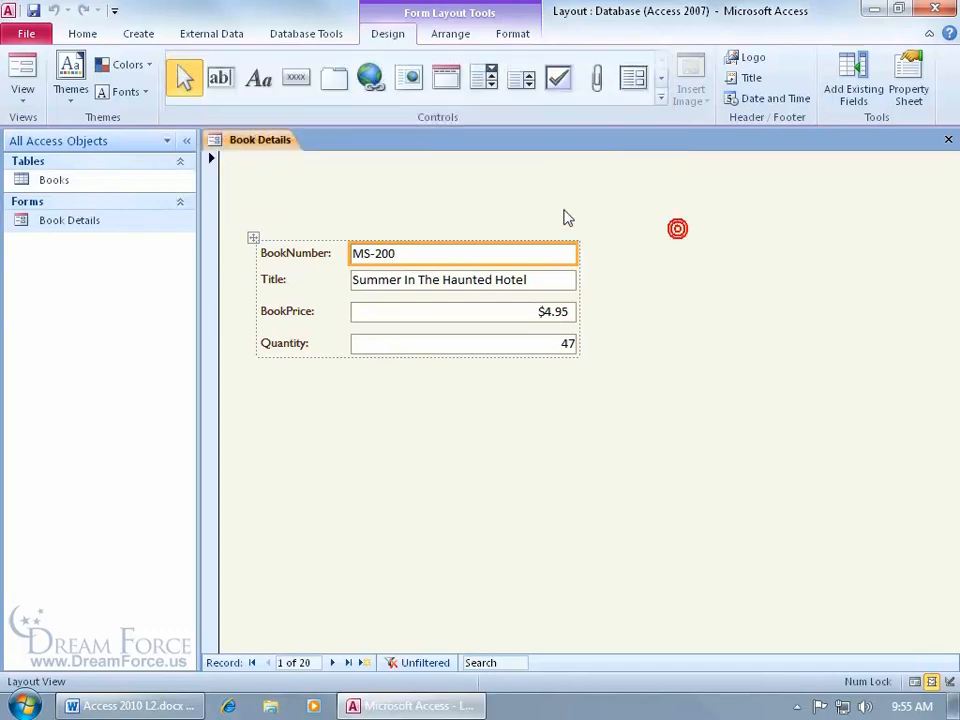
Switch the Book Details form to Design View and look through the controls offered there.
right_click(268, 148)
left_click(311, 264)
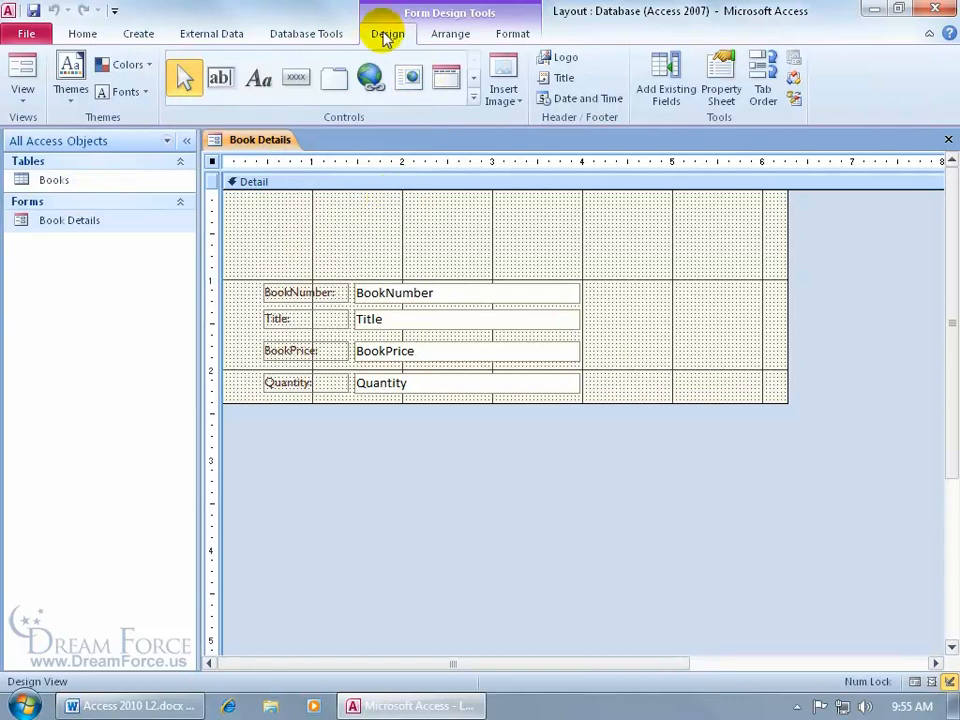
left_click(474, 98)
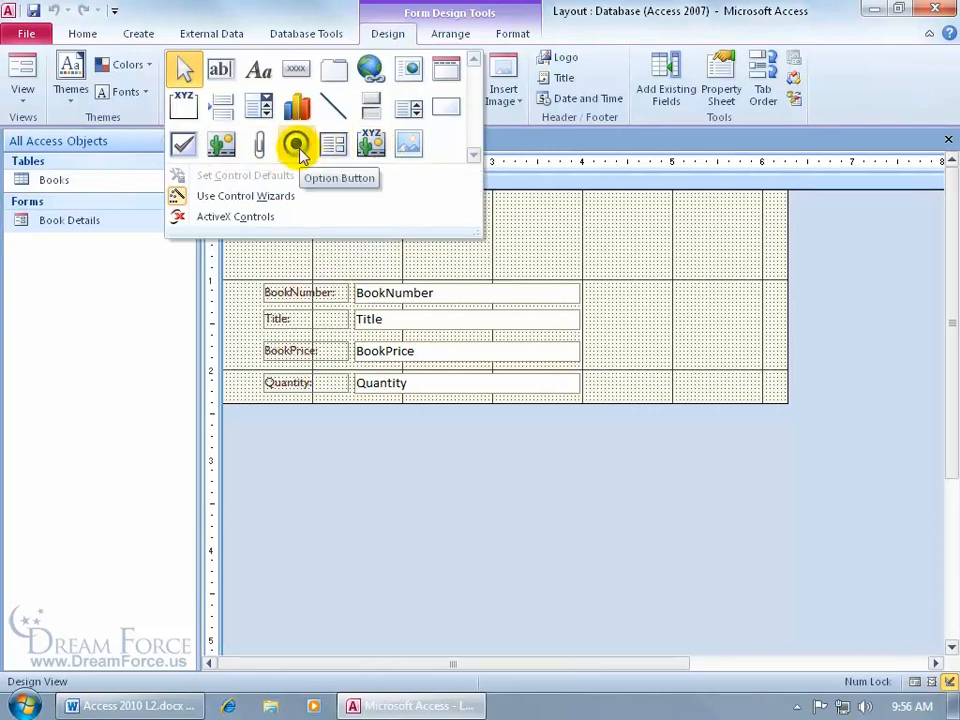
left_click(506, 207)
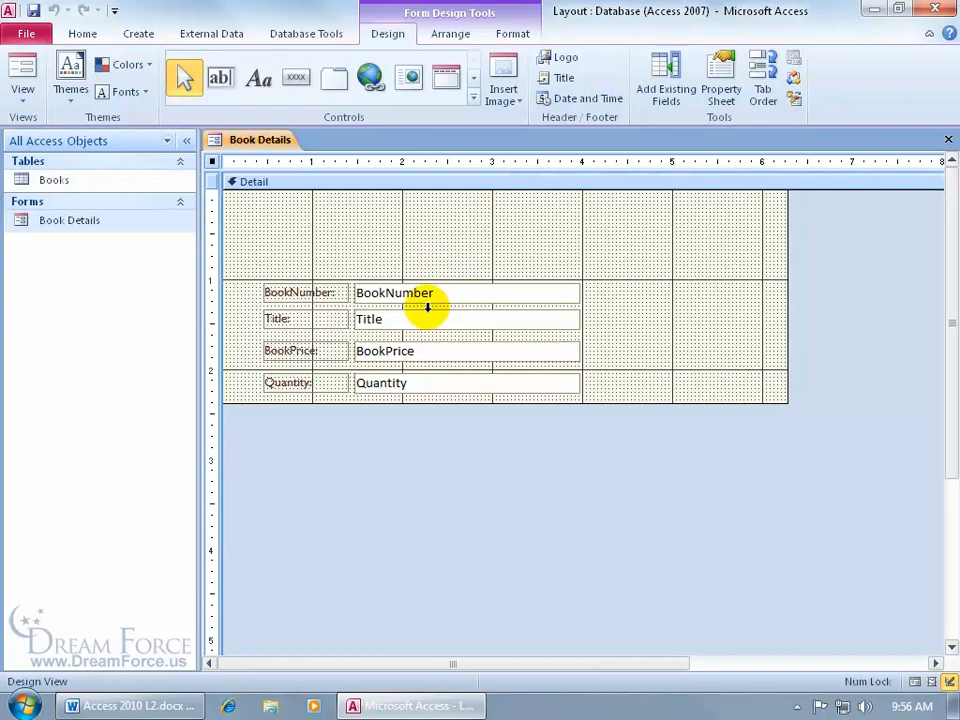
Return the Book Details form to Layout View and go to the second record.
right_click(272, 148)
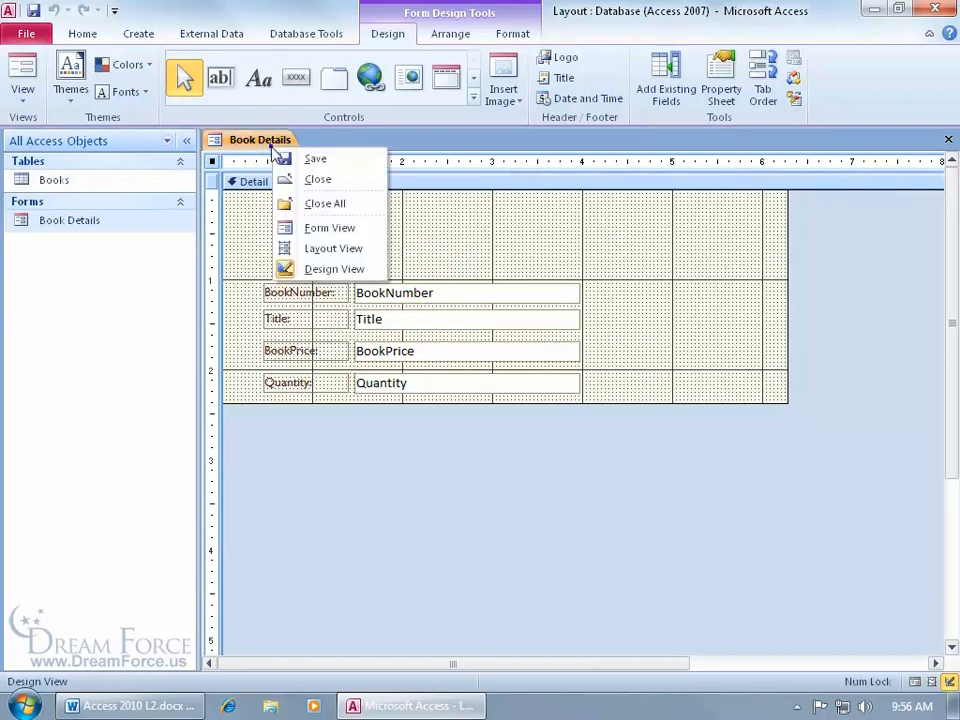
left_click(330, 250)
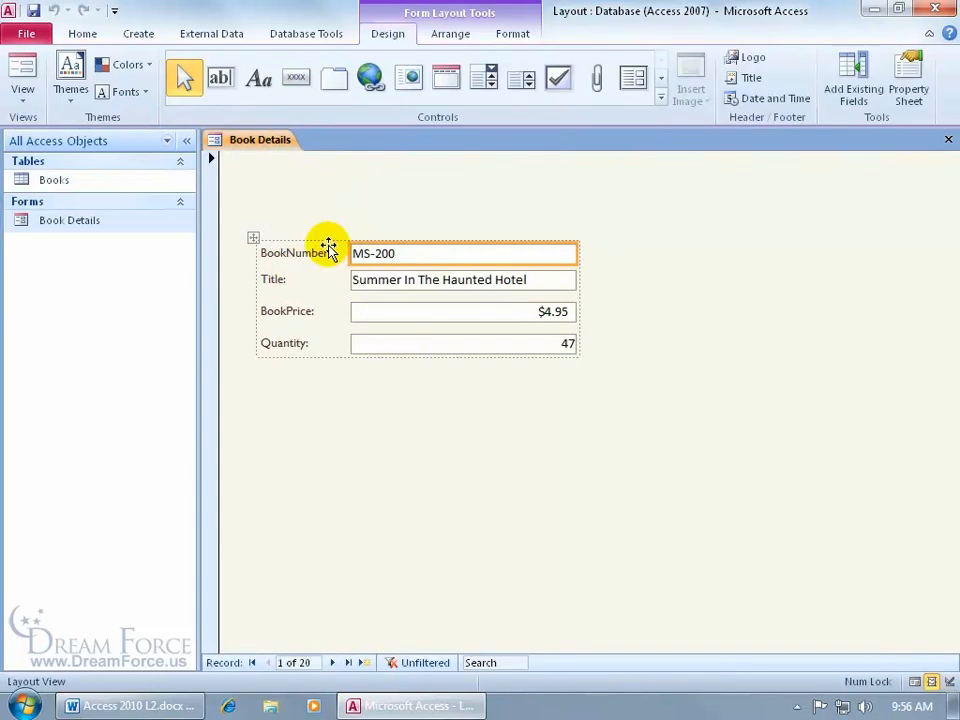
left_click(332, 662)
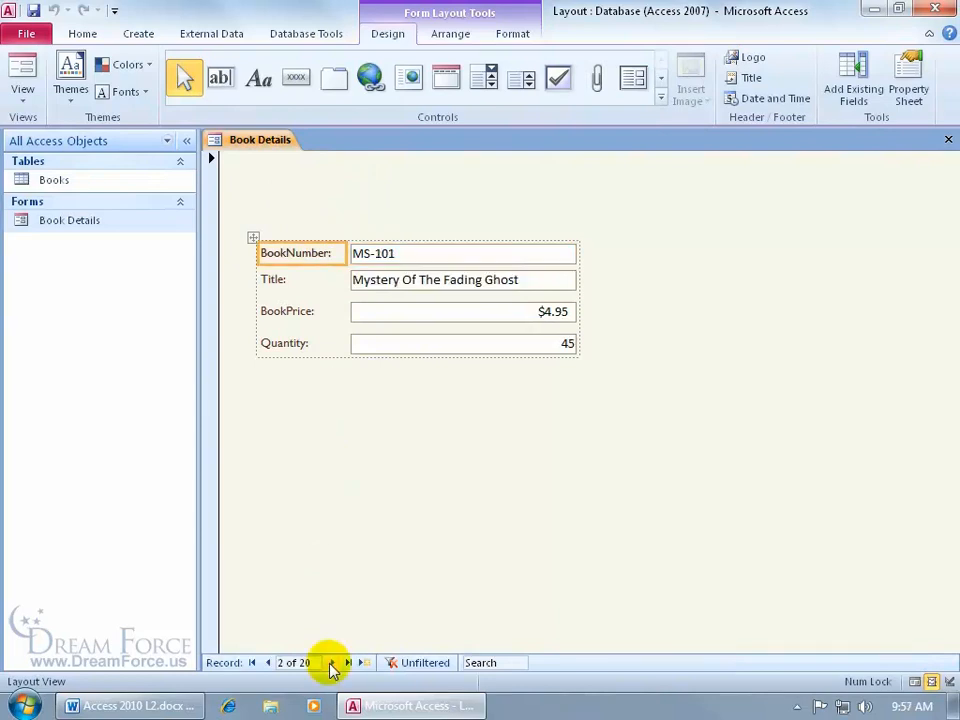
Resize the stacked text boxes through the Title field, first narrower and finally slightly wider than the original width.
left_click(566, 282)
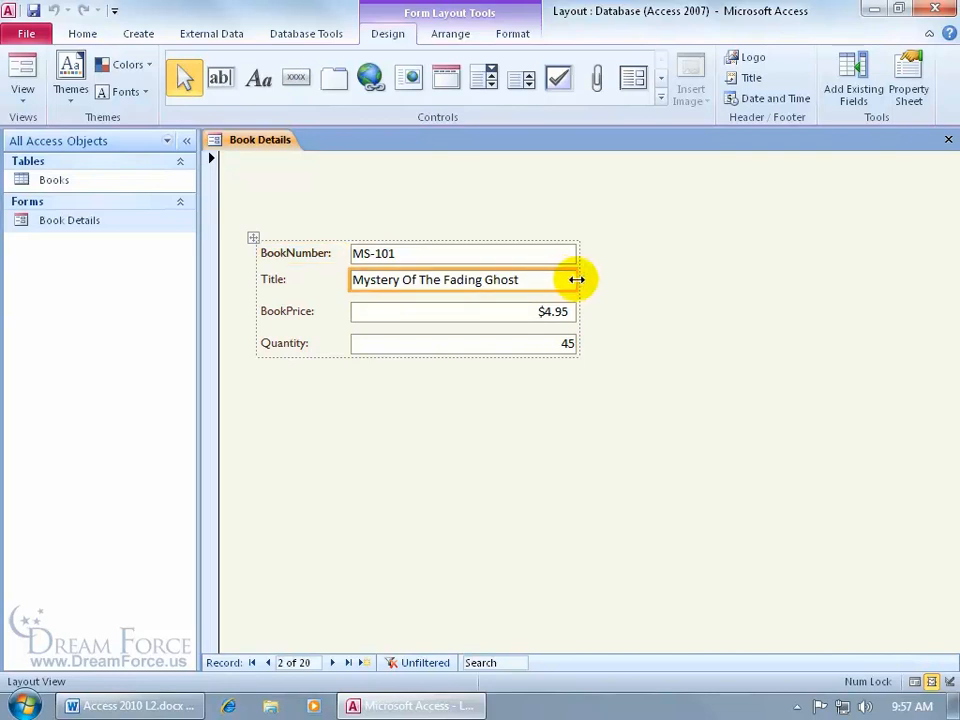
left_click_drag(577, 280, 541, 283)
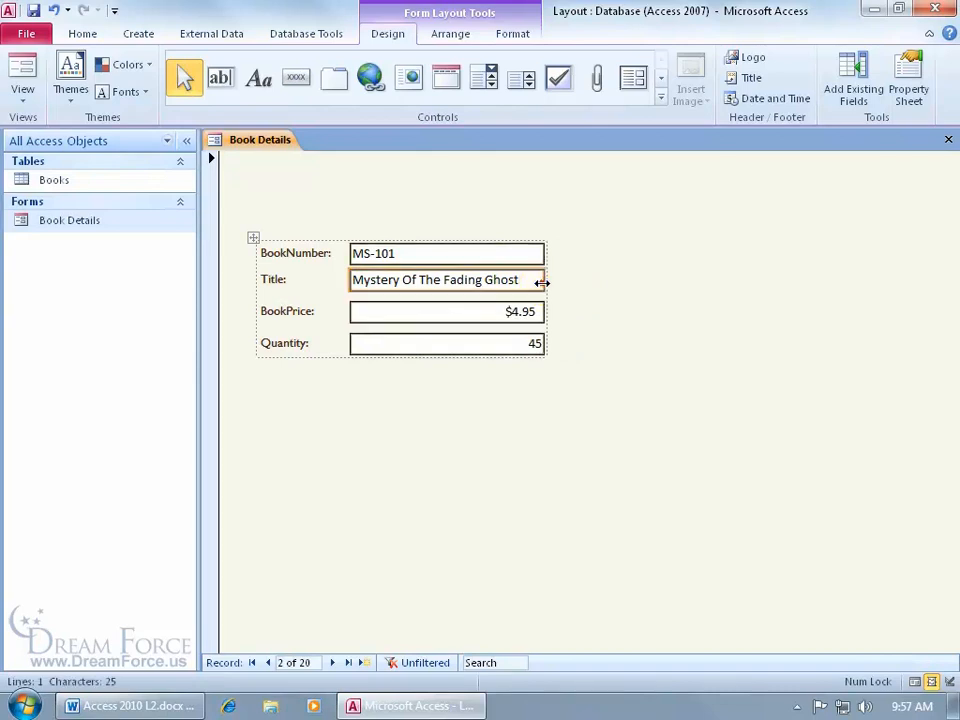
left_click_drag(544, 281, 574, 283)
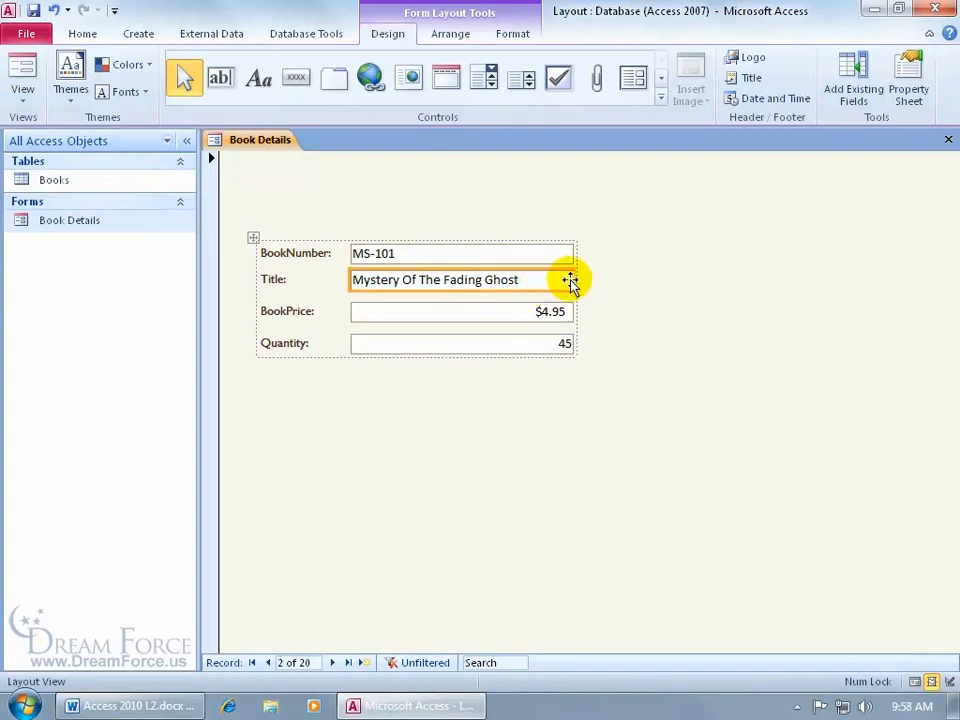
left_click_drag(573, 281, 591, 281)
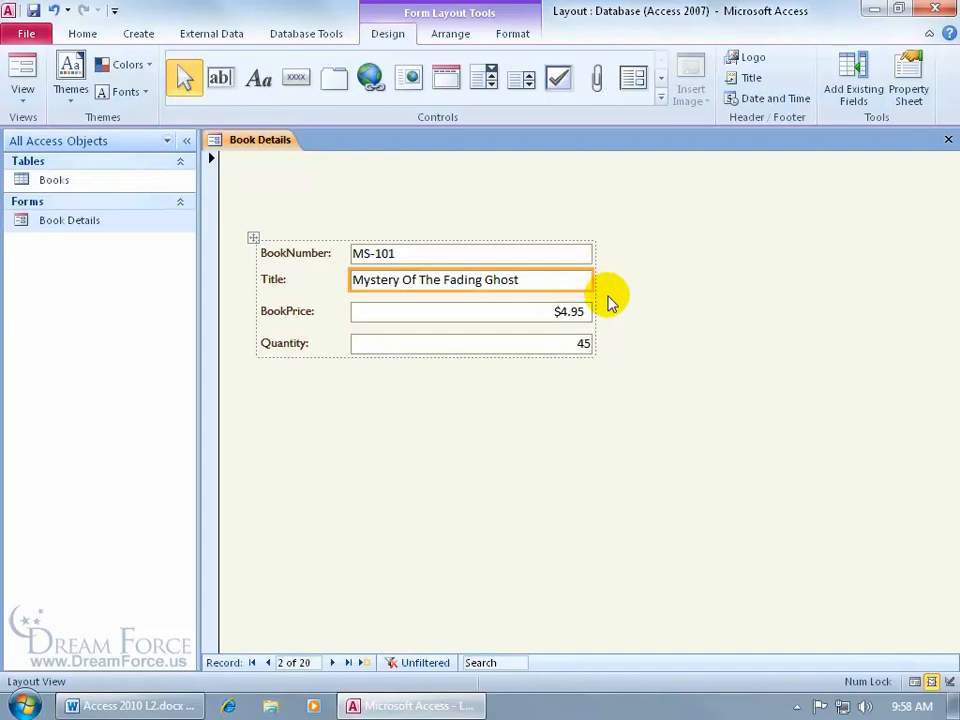
Switch the Book Details form to Design View with the layout arrangement commands shown.
left_click(384, 314)
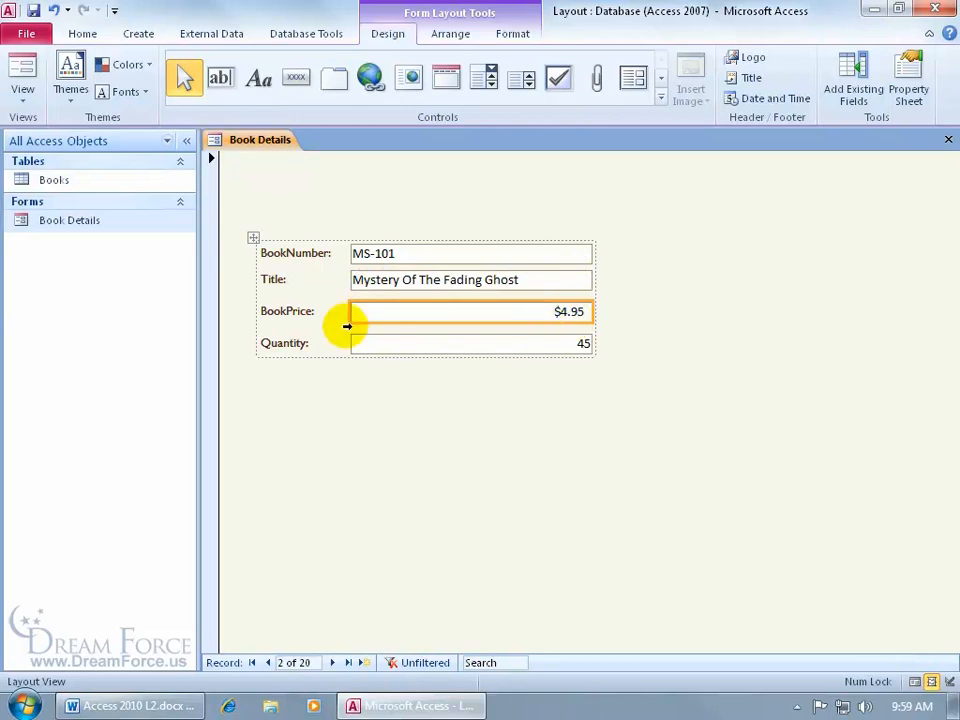
left_click(450, 38)
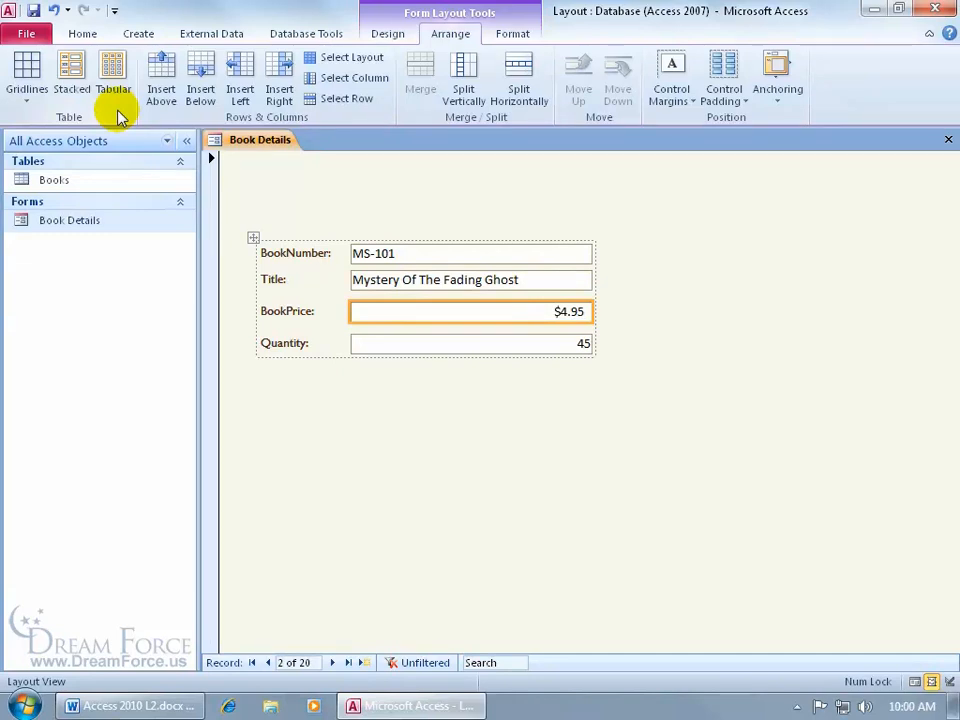
right_click(271, 164)
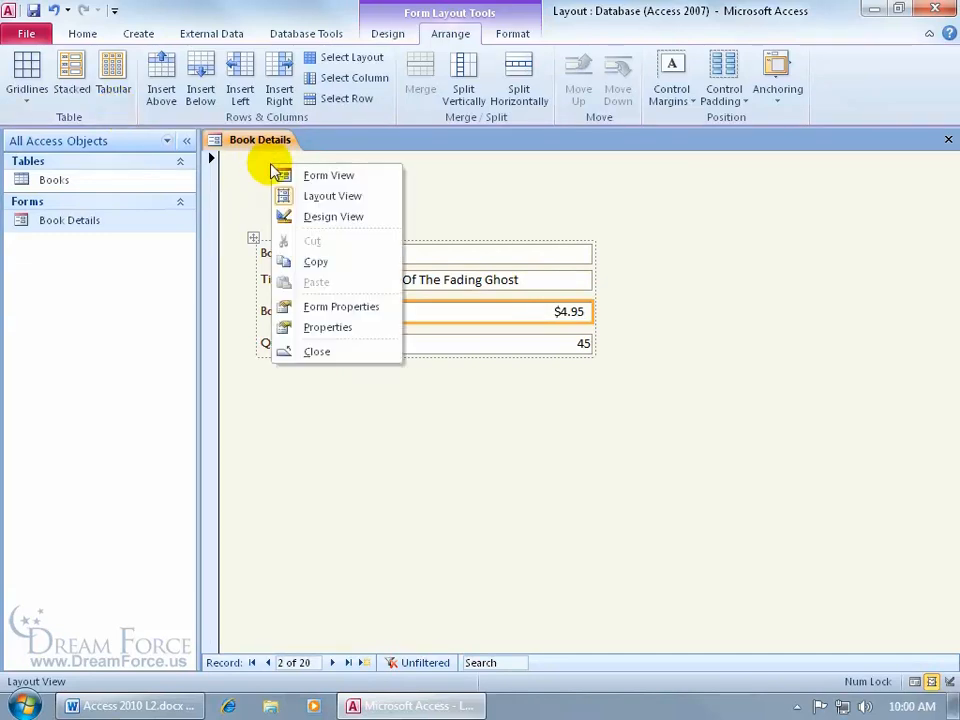
left_click(303, 216)
left_click(450, 34)
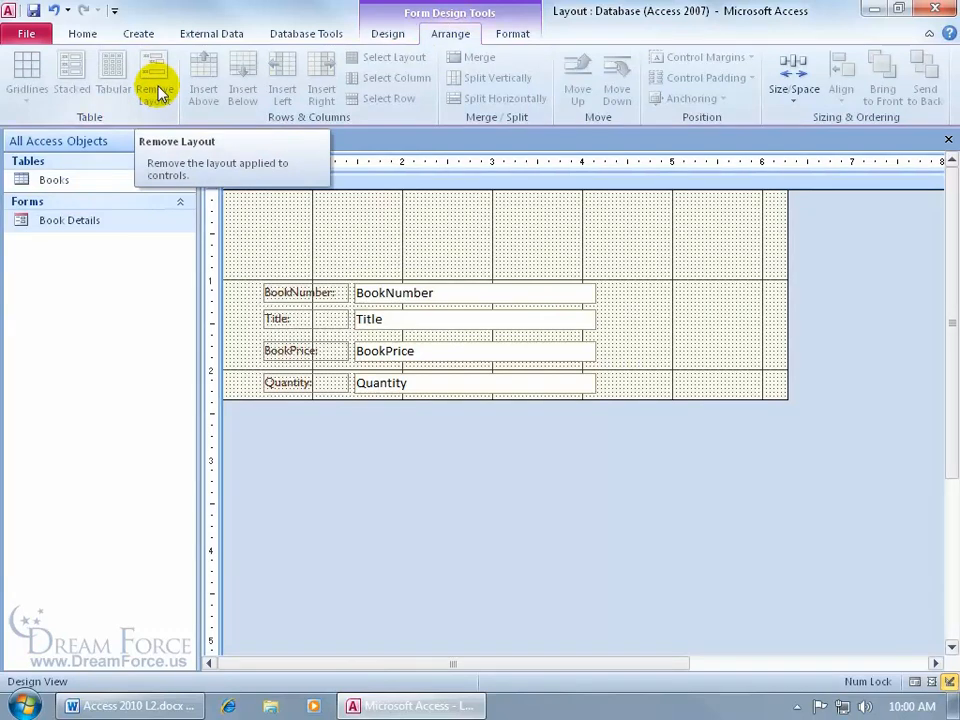
Try to remove only the BookNumber label from the layout and move it above its text box, and undo the change.
left_click(330, 291)
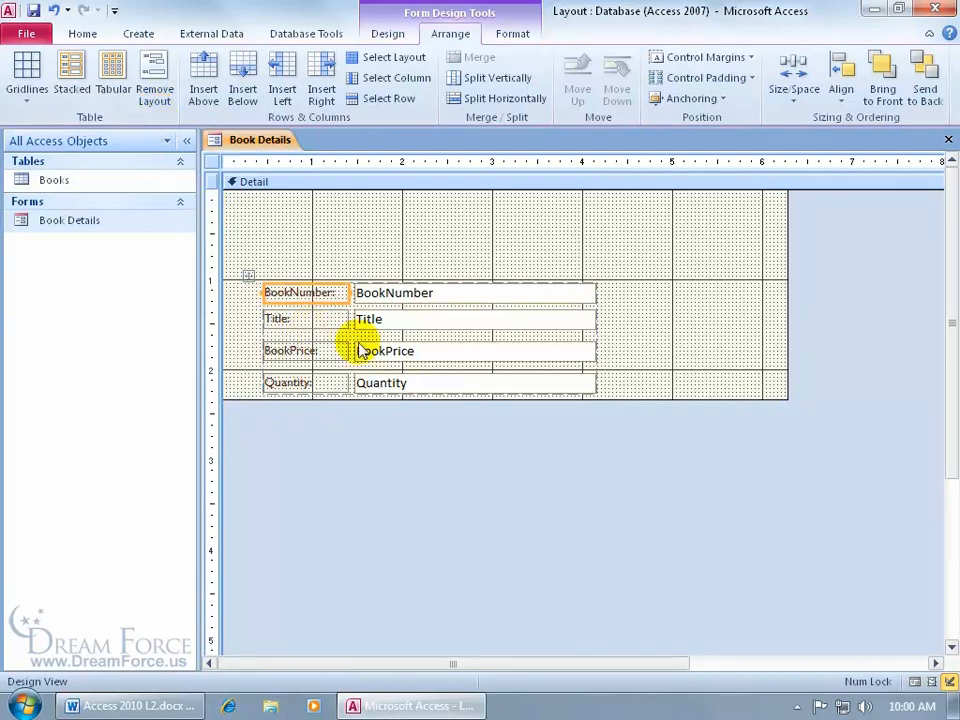
left_click(155, 79)
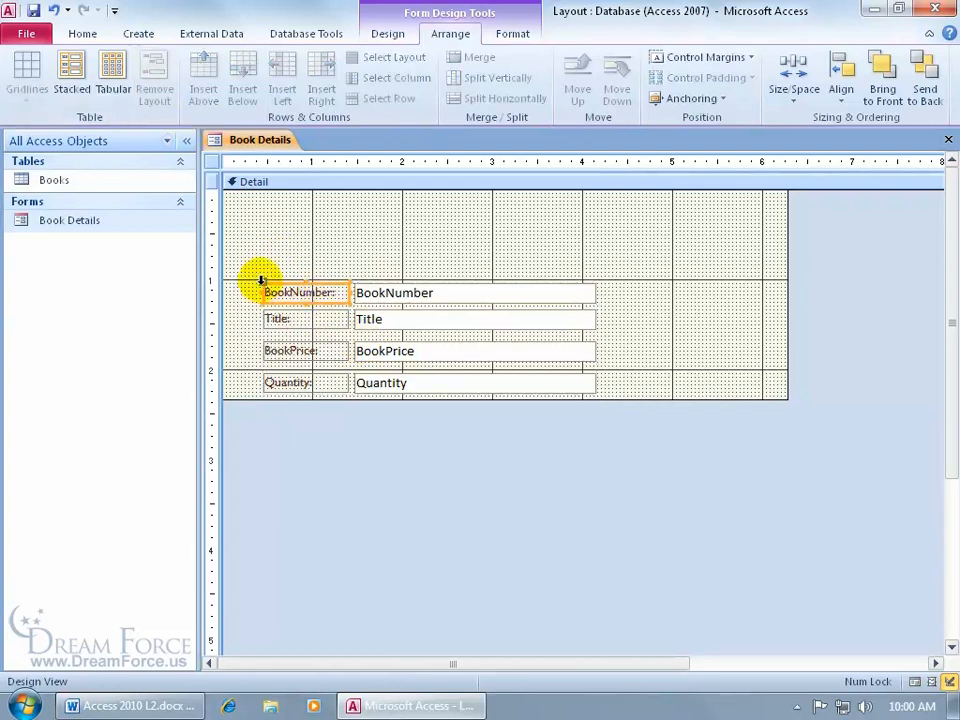
left_click_drag(263, 281, 267, 244)
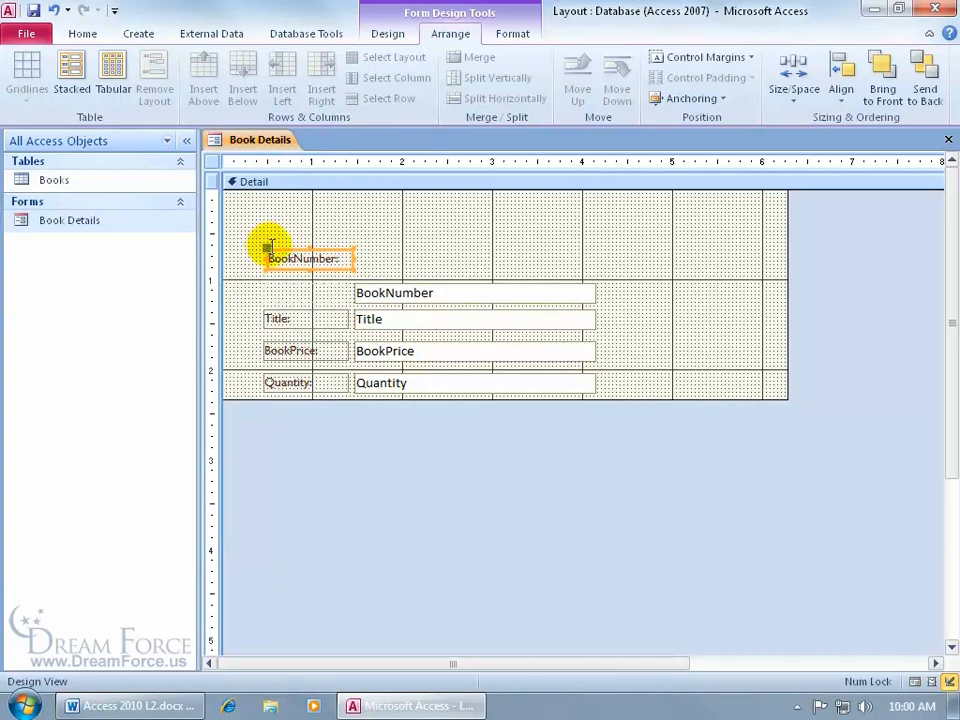
left_click(399, 296)
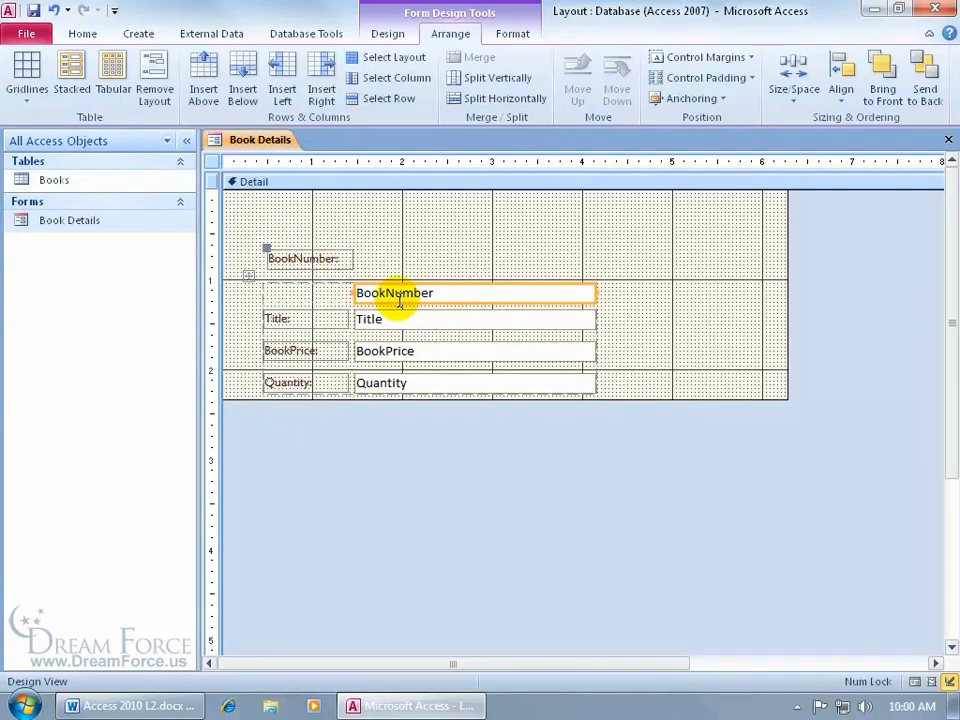
left_click(55, 10)
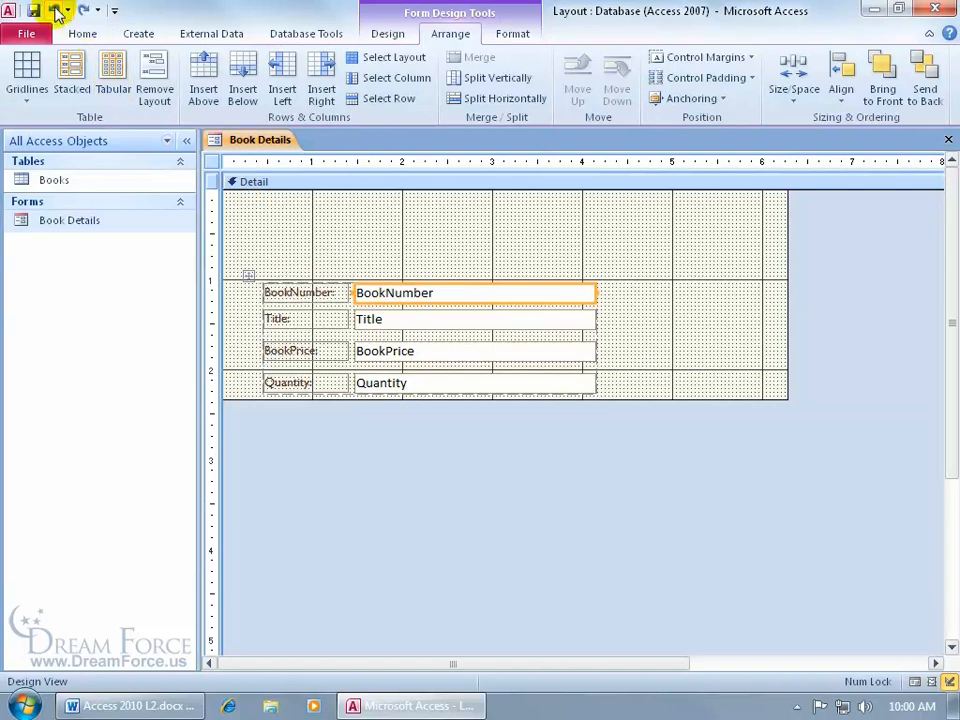
Select the entire control layout and remove it so every label and text box is independent.
left_click(248, 275)
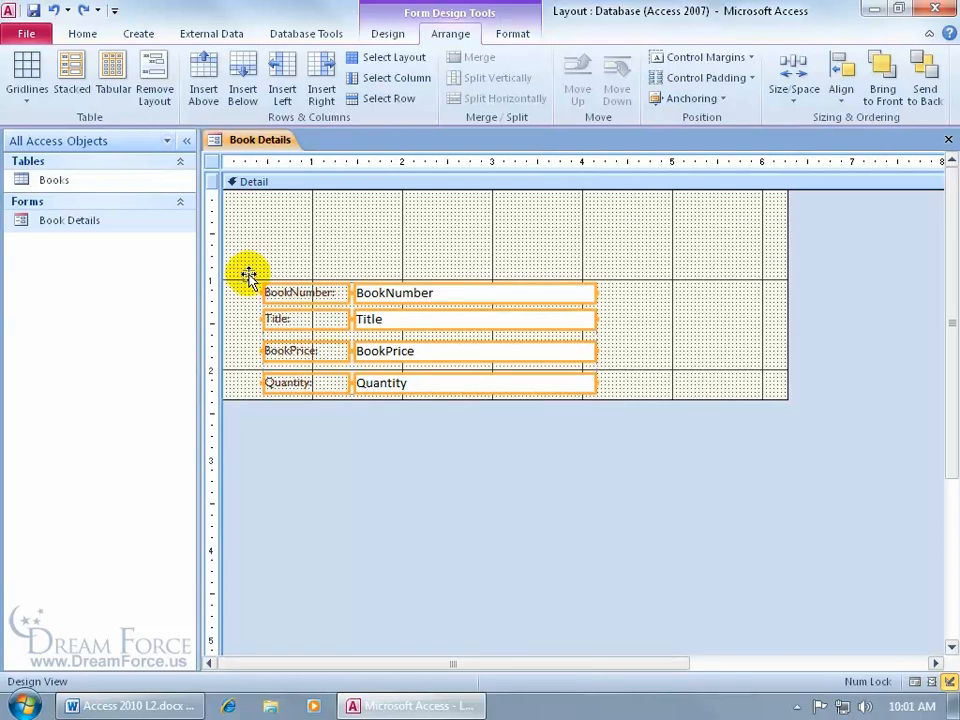
left_click(148, 70)
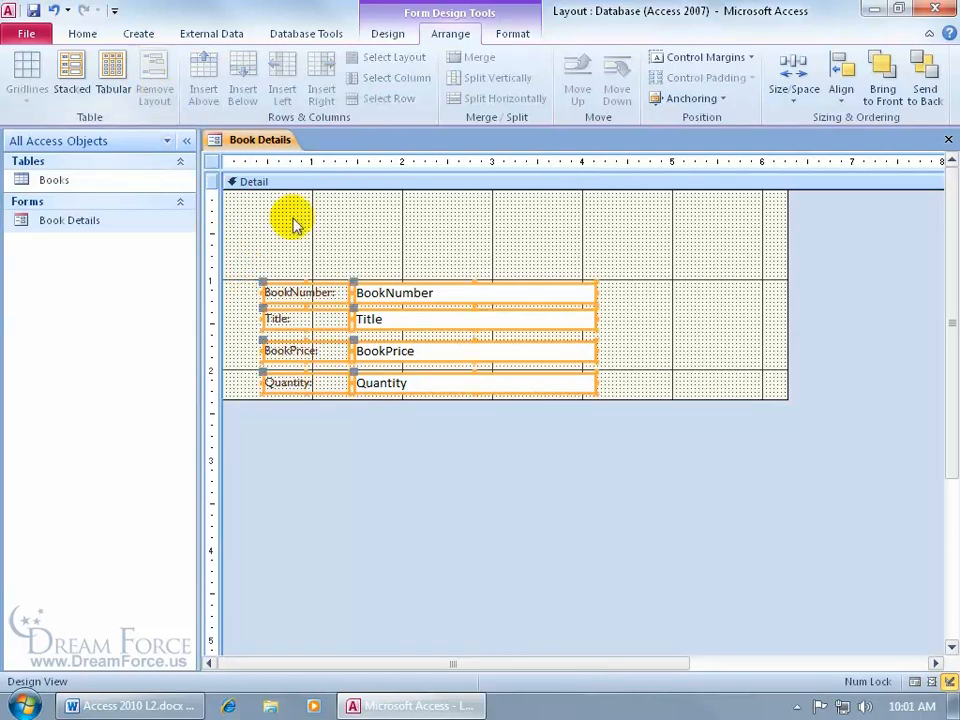
left_click(399, 256)
Move the BookNumber and Title text boxes up and right, and the BookPrice text box right, leaving their labels in place.
left_click(392, 297)
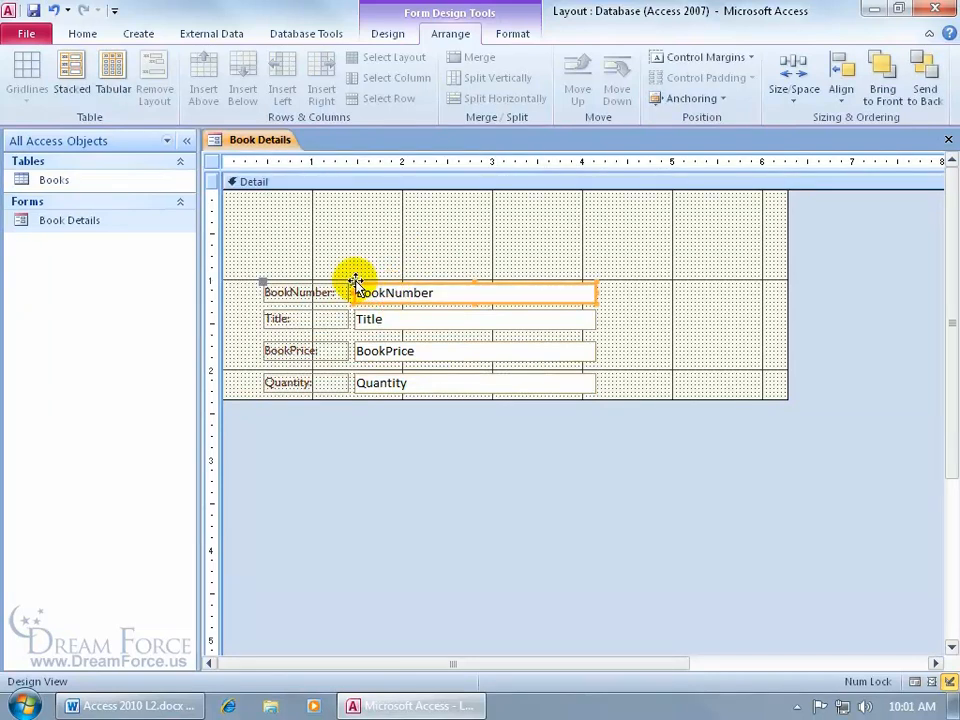
left_click_drag(355, 281, 393, 233)
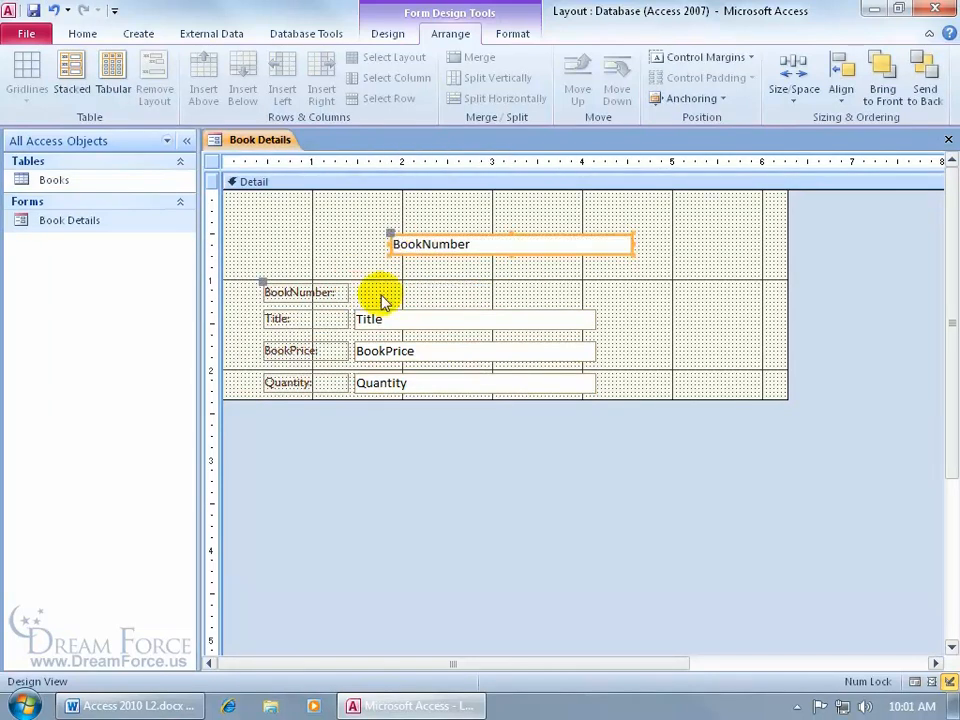
left_click(381, 317)
left_click_drag(381, 313, 410, 296)
left_click(390, 355)
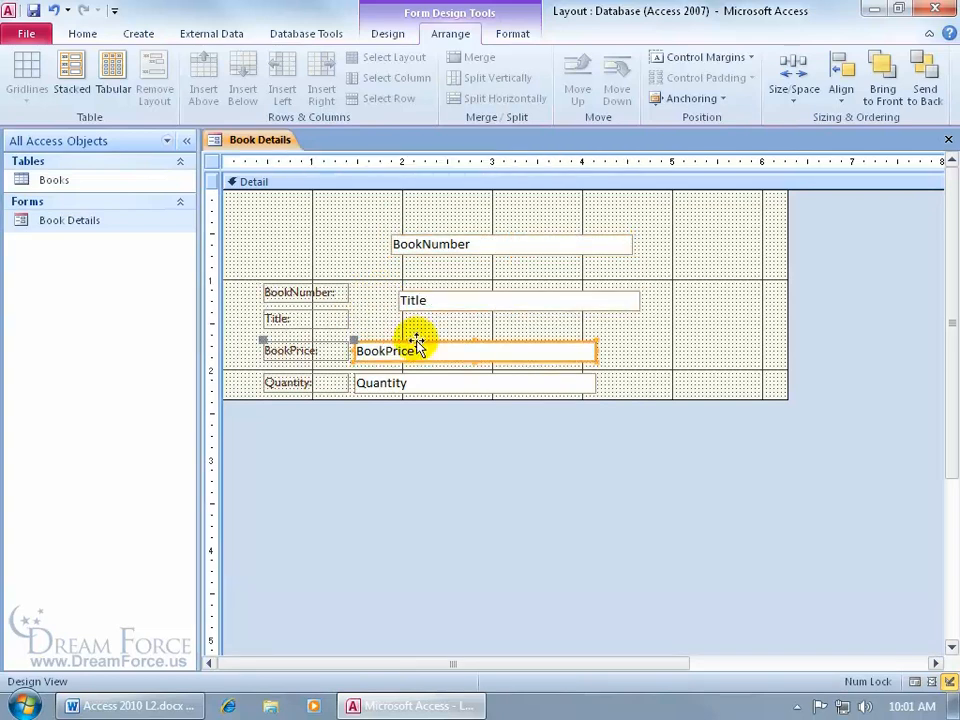
left_click_drag(353, 343, 420, 341)
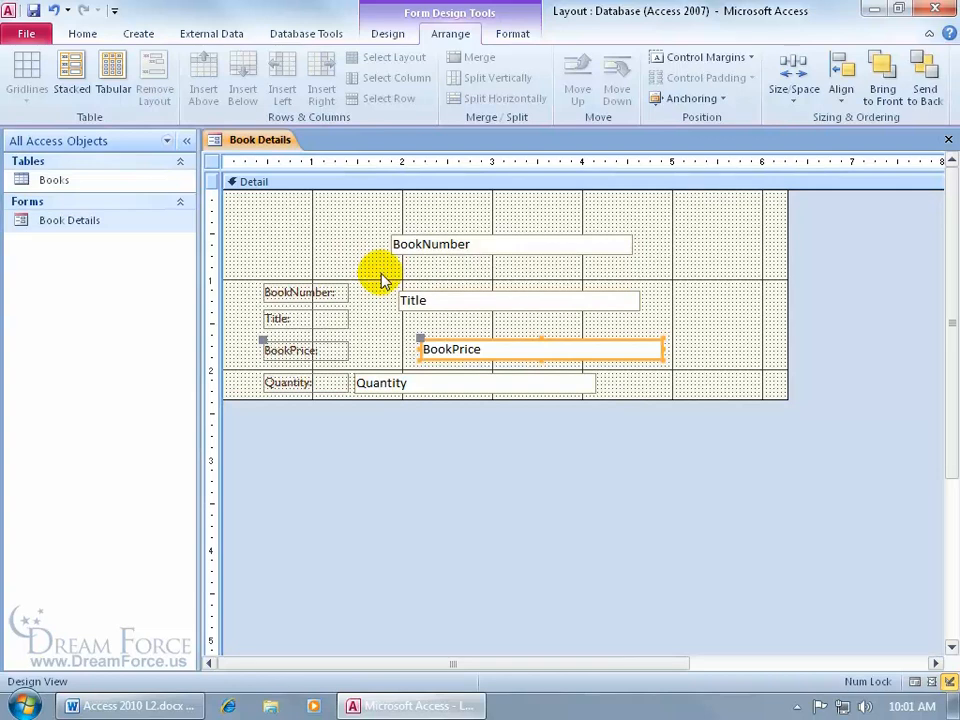
Select all controls on the form and arrange them in a Stacked layout.
key("ctrl+a")
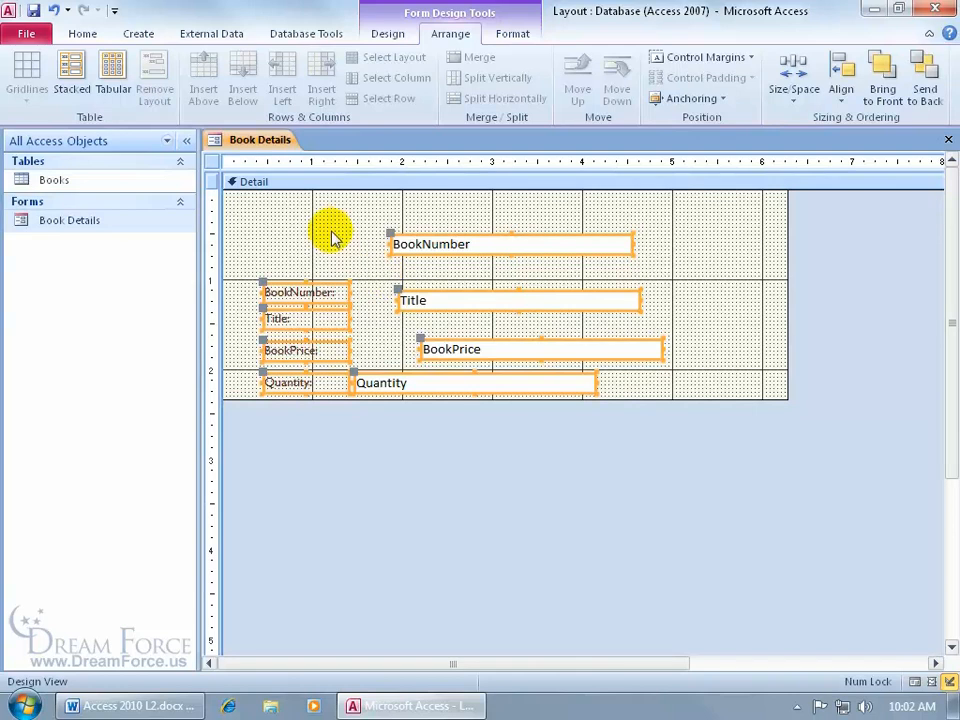
left_click(72, 82)
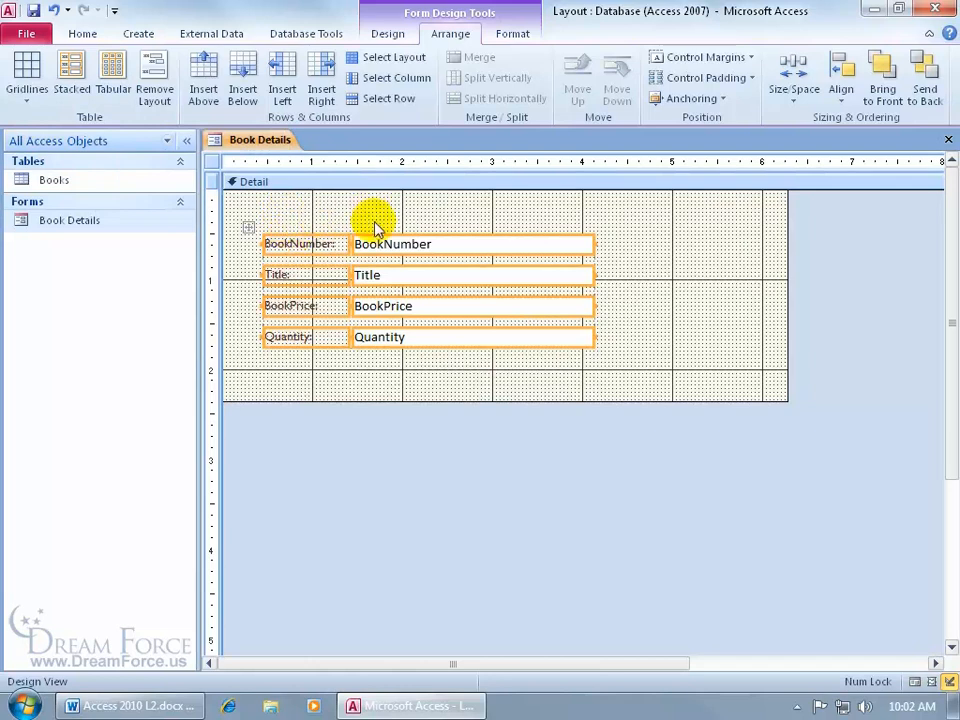
left_click(325, 243)
Try to apply the Tabular layout with only the BookNumber label selected, and undo the change.
left_click(316, 250)
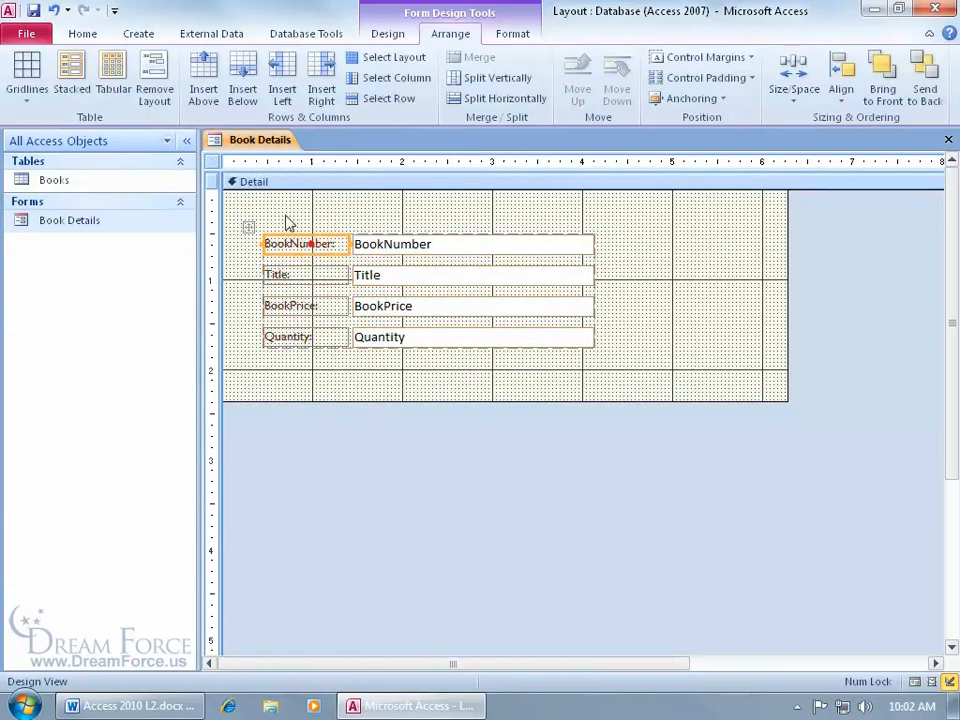
left_click(112, 72)
left_click(352, 310)
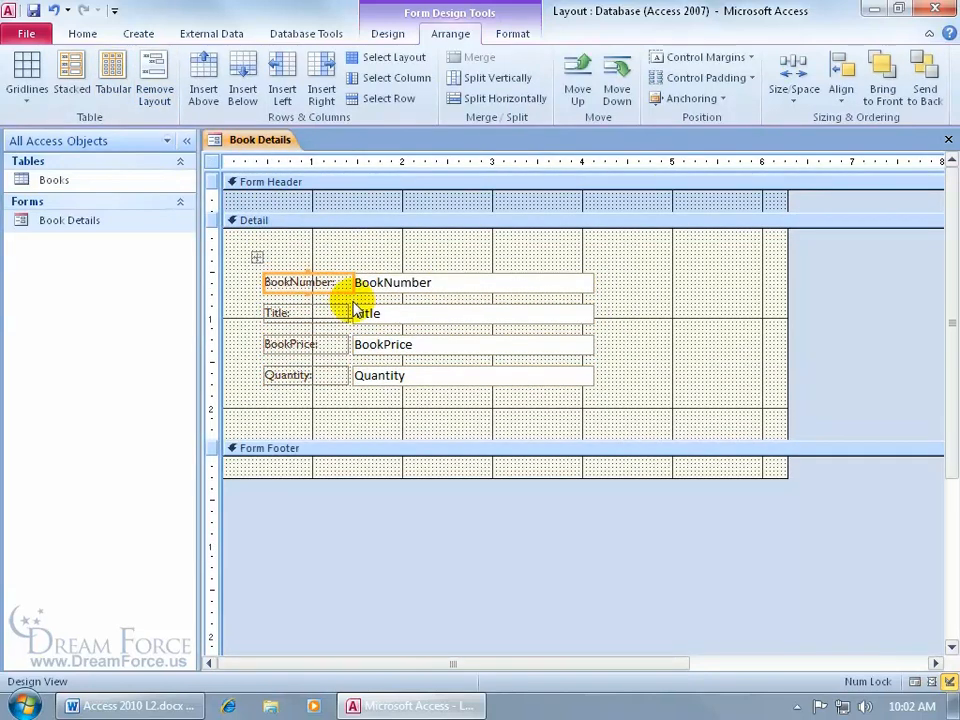
left_click(54, 10)
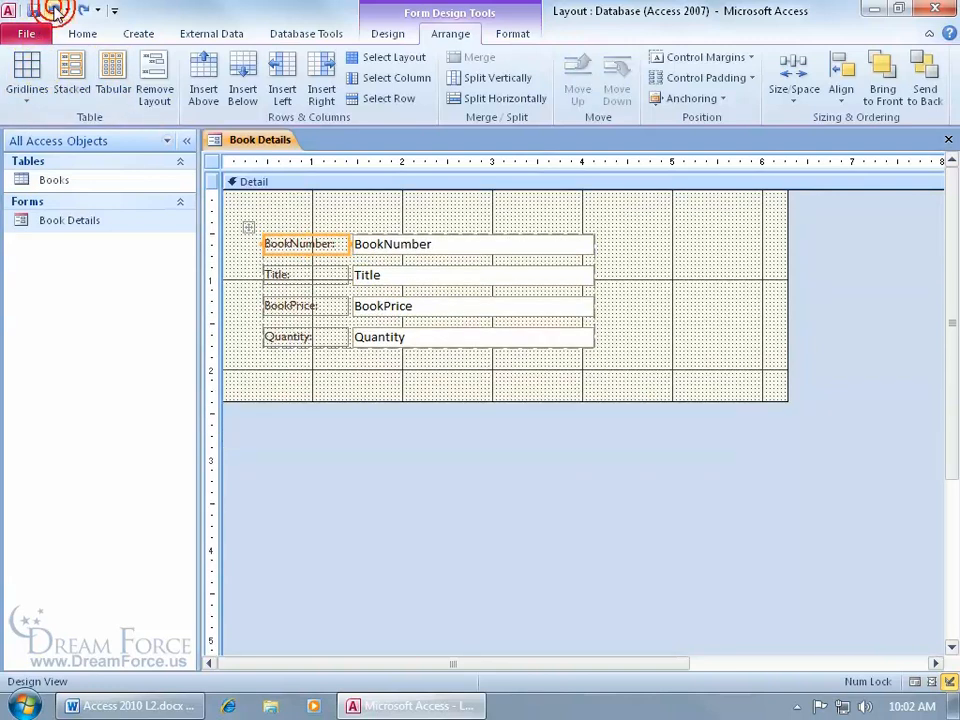
Apply the Tabular layout to the entire control layout and display the Book Details form in Form View.
left_click(247, 229)
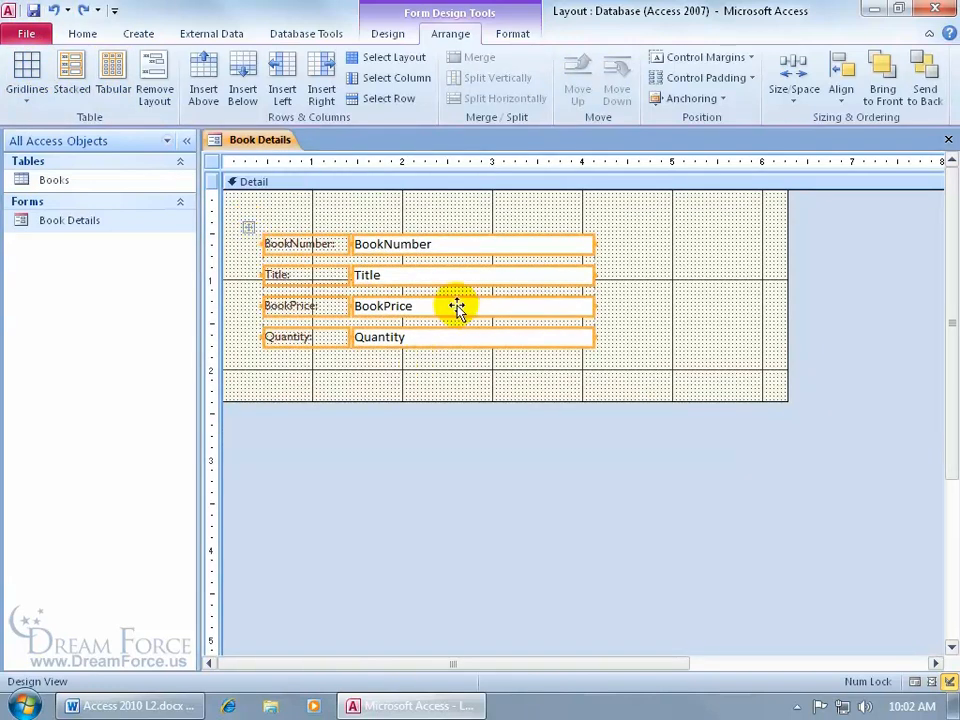
left_click(112, 76)
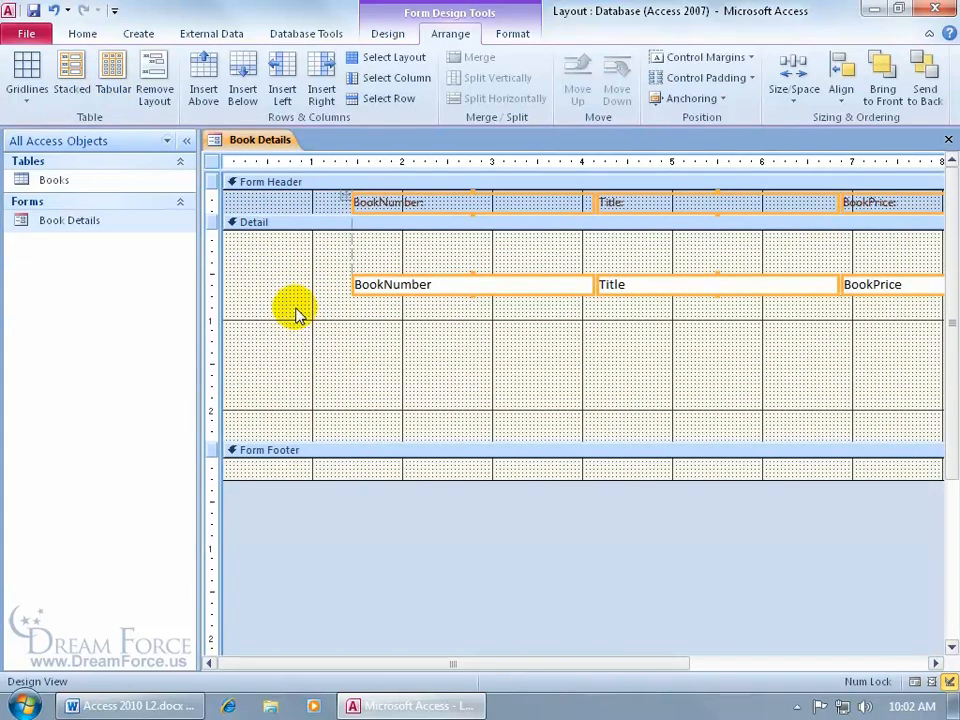
right_click(264, 140)
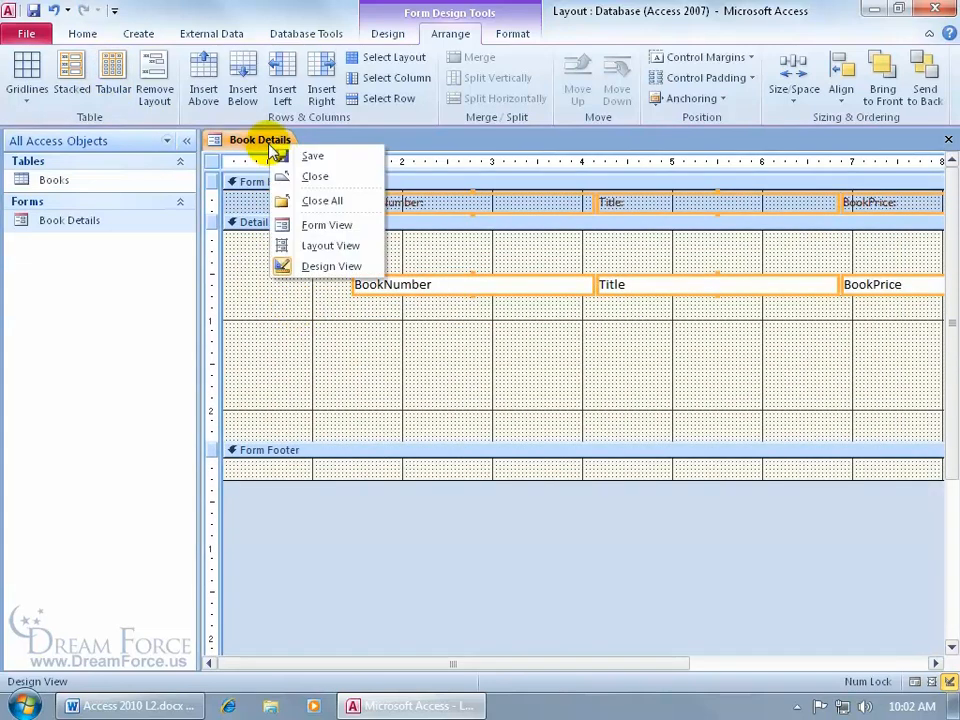
left_click(304, 228)
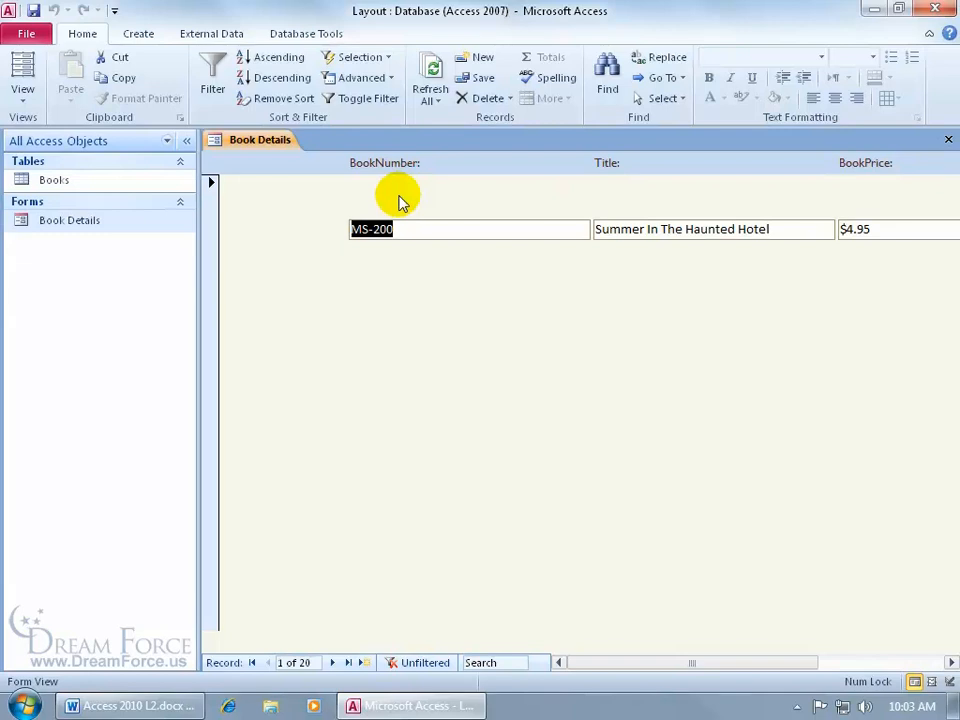
In Layout View, move the row of text boxes up toward the labels and the header labels slightly down.
right_click(258, 170)
left_click(276, 197)
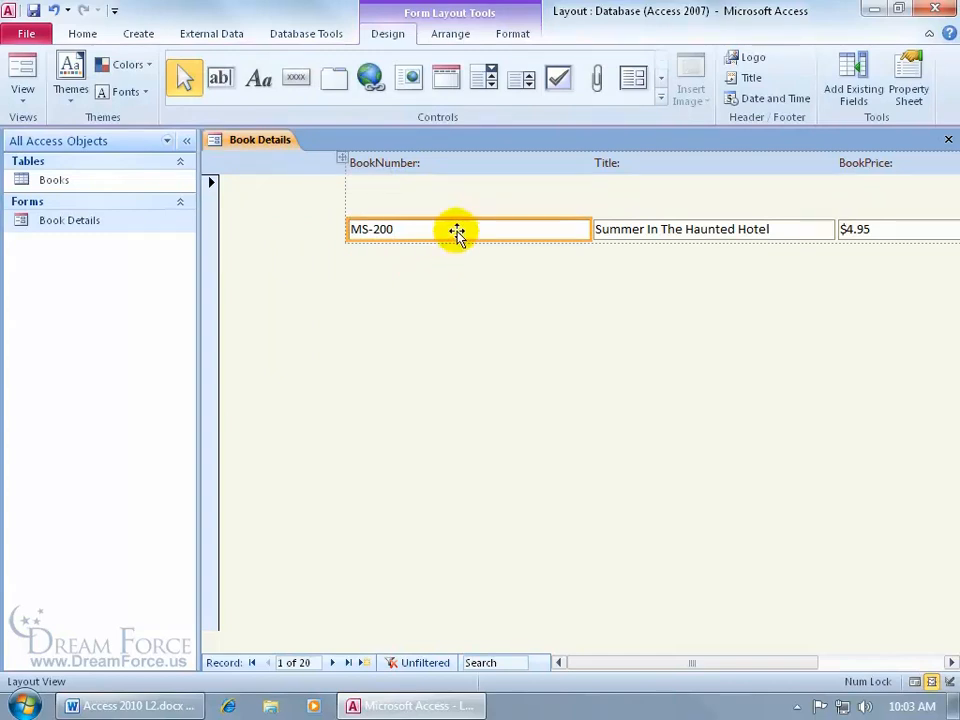
left_click_drag(456, 232, 456, 199)
left_click(399, 167)
left_click_drag(399, 164, 403, 192)
left_click(361, 294)
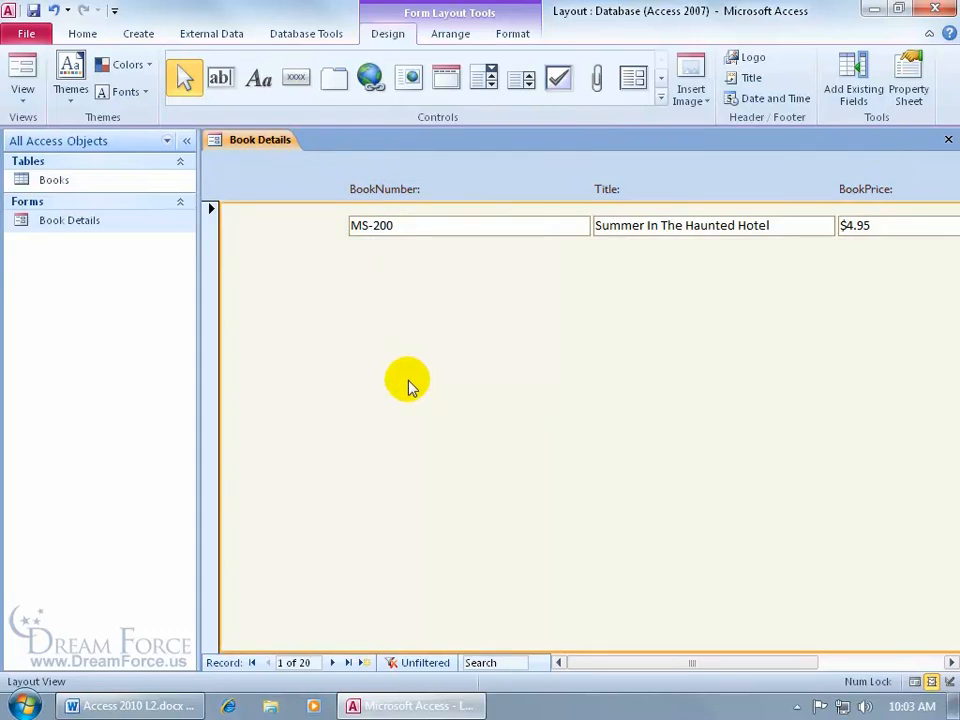
Check the columns across the tabular form, and undo the control moves and the Tabular layout back to the stacked arrangement.
left_click(952, 664)
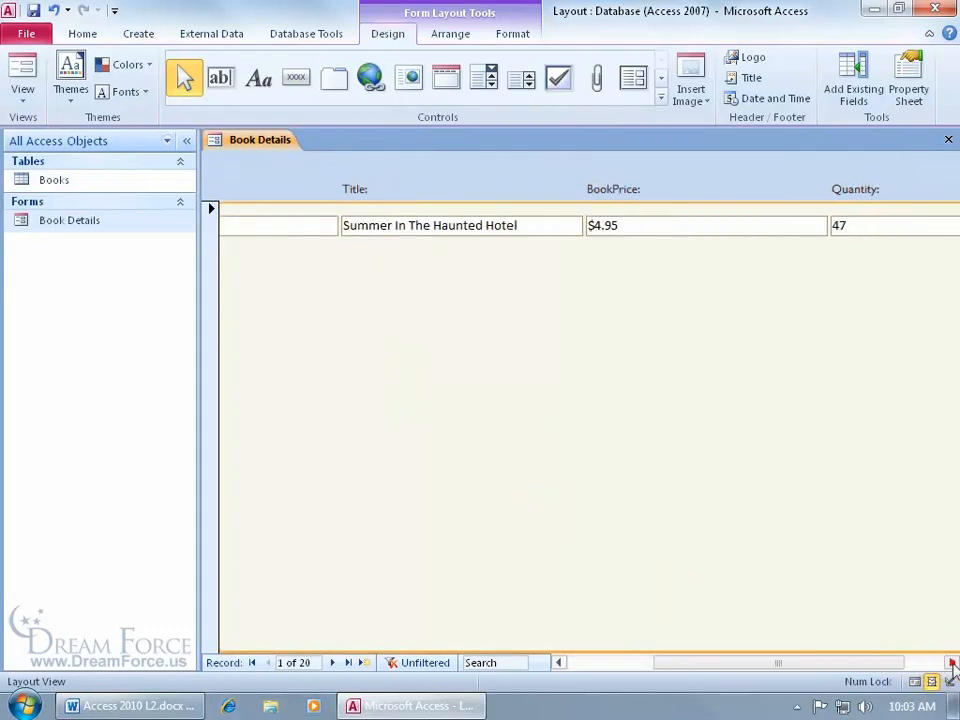
left_click(952, 664)
left_click_drag(835, 663, 621, 621)
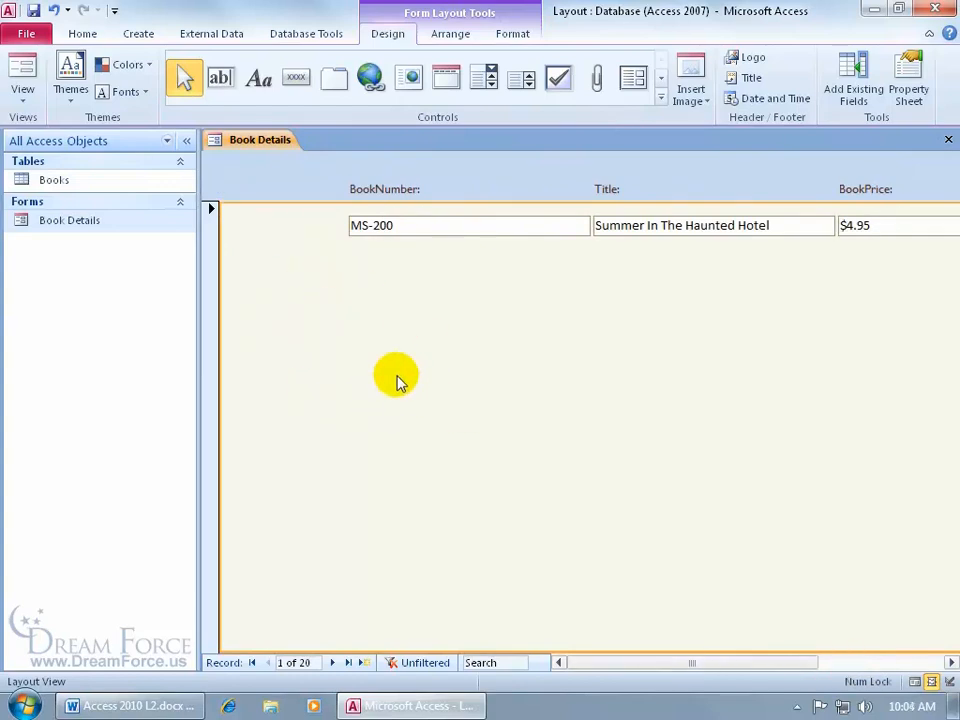
left_click(53, 10)
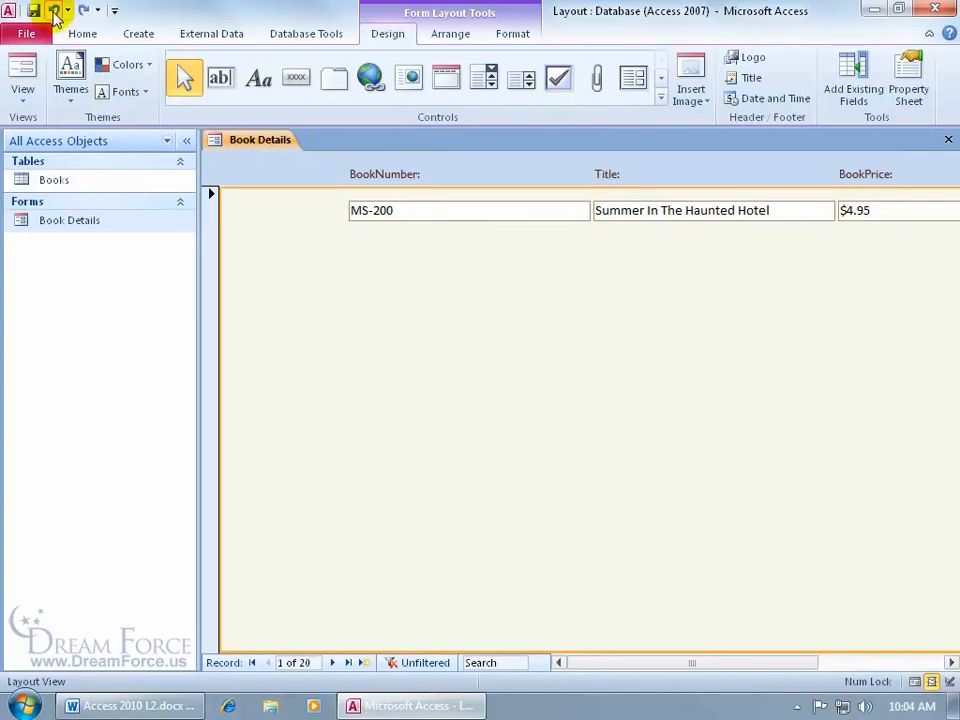
left_click(53, 10)
left_click(53, 10)
left_click(53, 10)
left_click(53, 10)
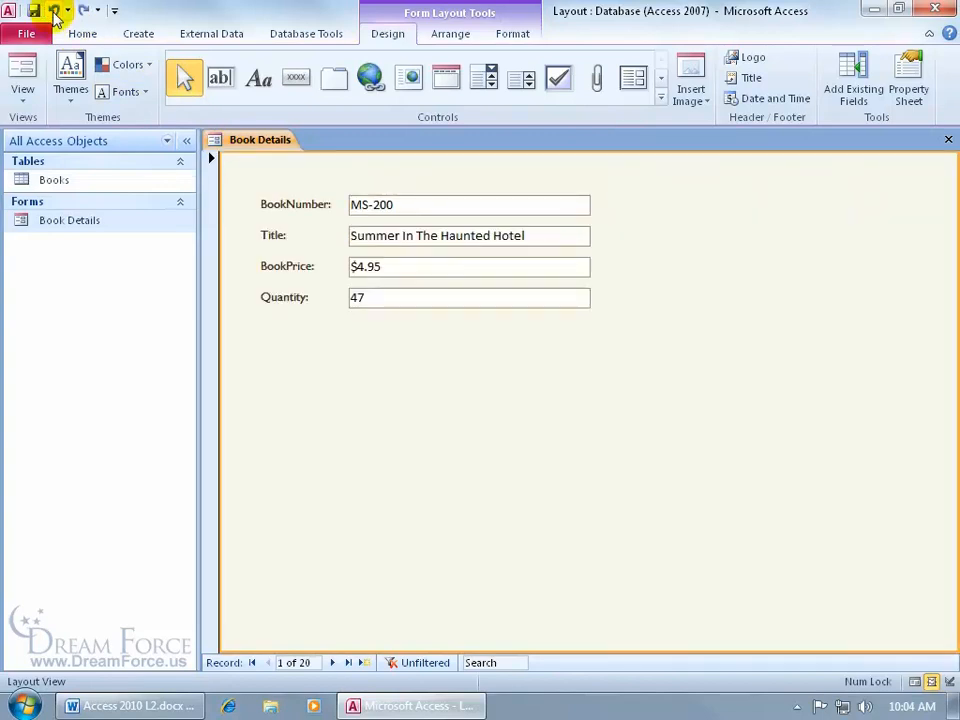
Widen the stacked layout's label column by stretching the BookNumber label to the right.
left_click(378, 270)
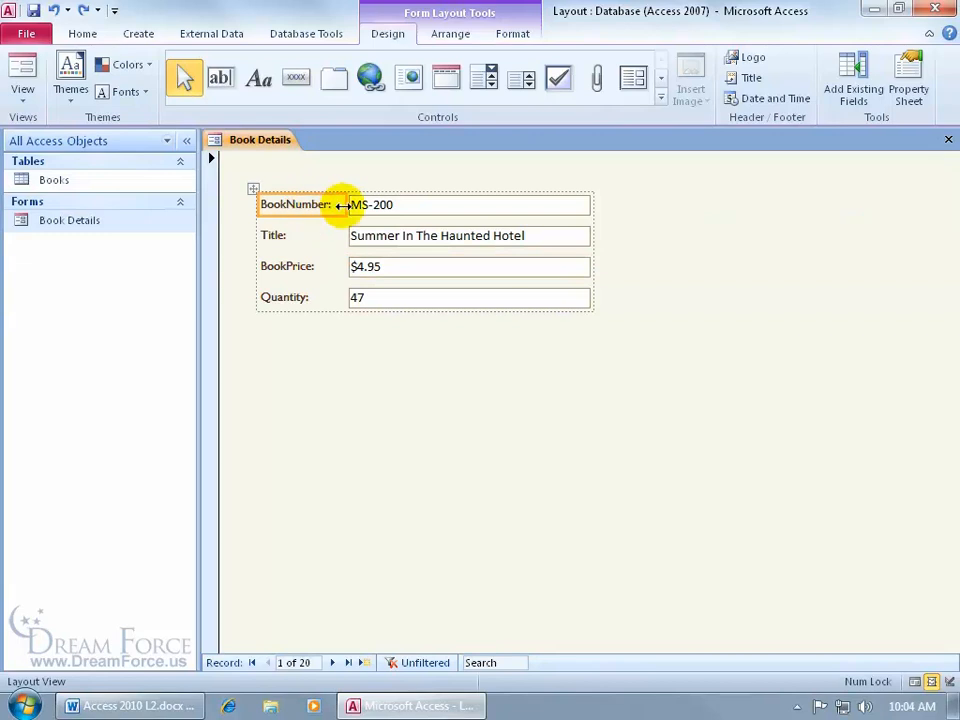
left_click_drag(343, 204, 391, 204)
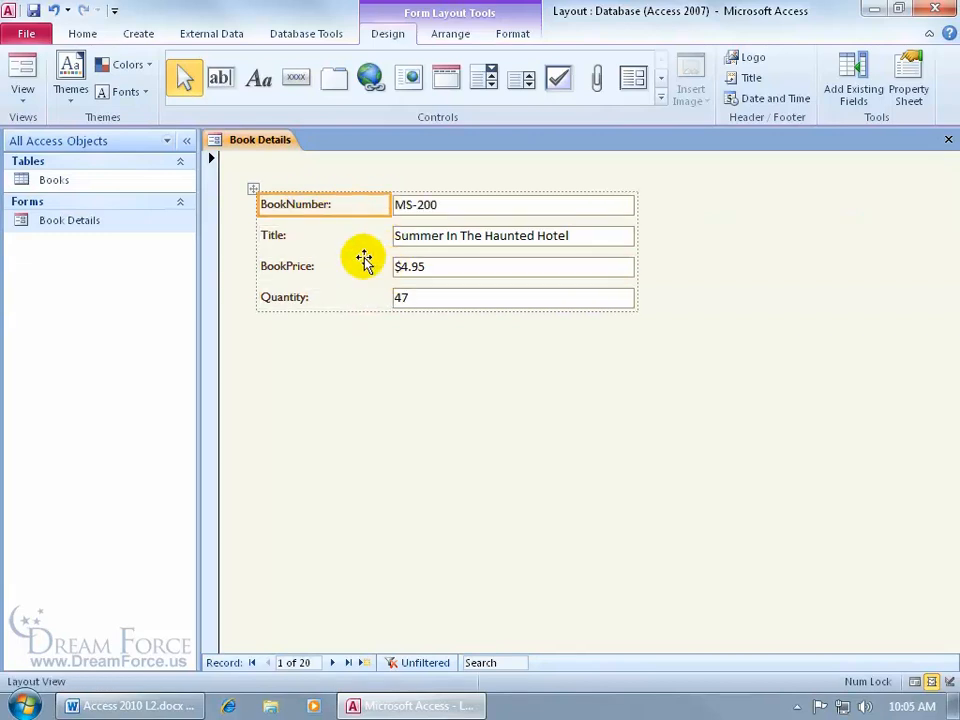
Switch the form to Design View and apply Size To Fit to the BookNumber label alone.
left_click(450, 33)
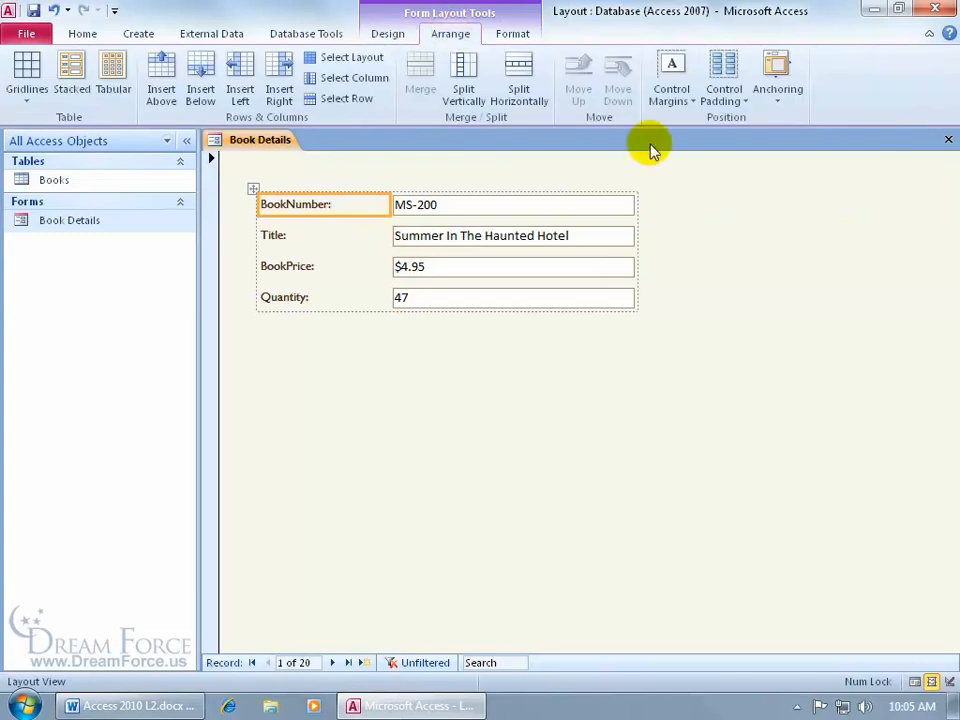
right_click(304, 166)
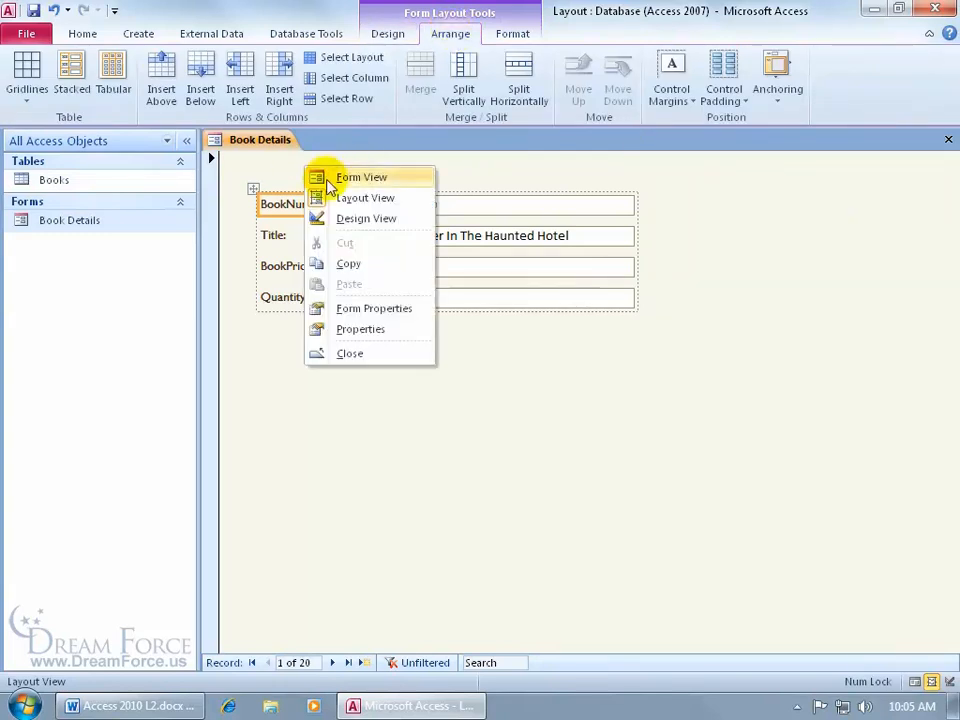
left_click(340, 218)
left_click(445, 37)
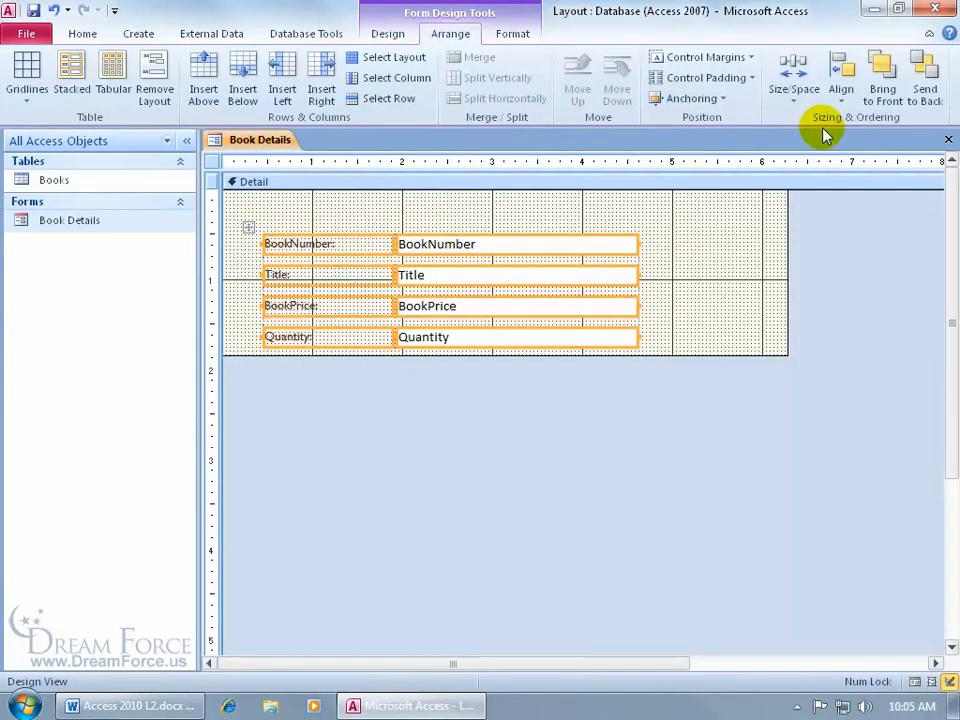
left_click(794, 104)
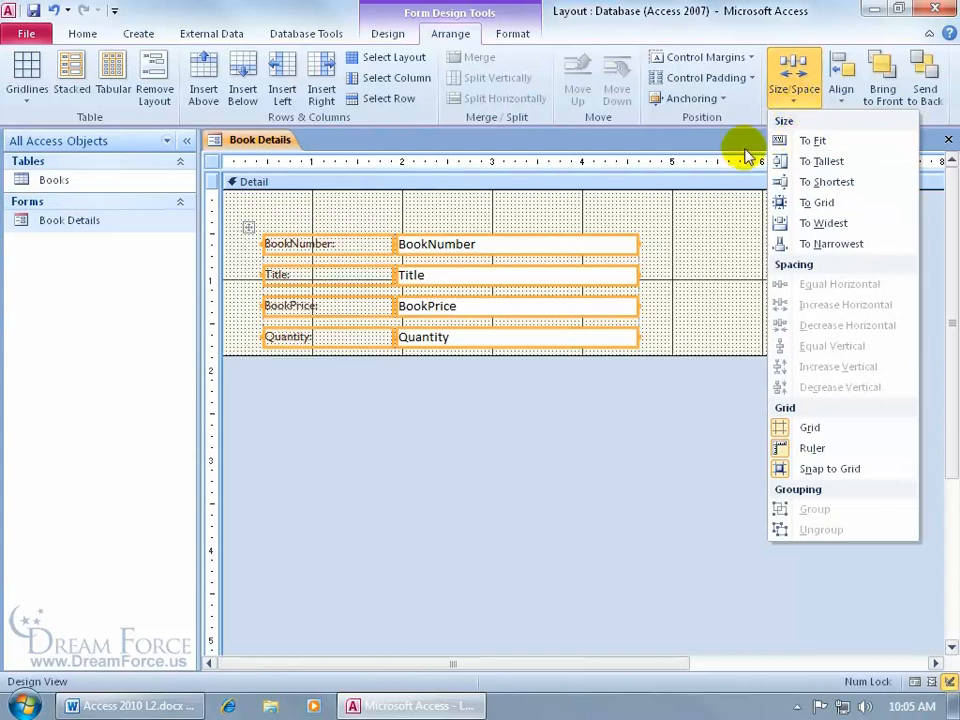
left_click(342, 217)
left_click(356, 215)
left_click(338, 244)
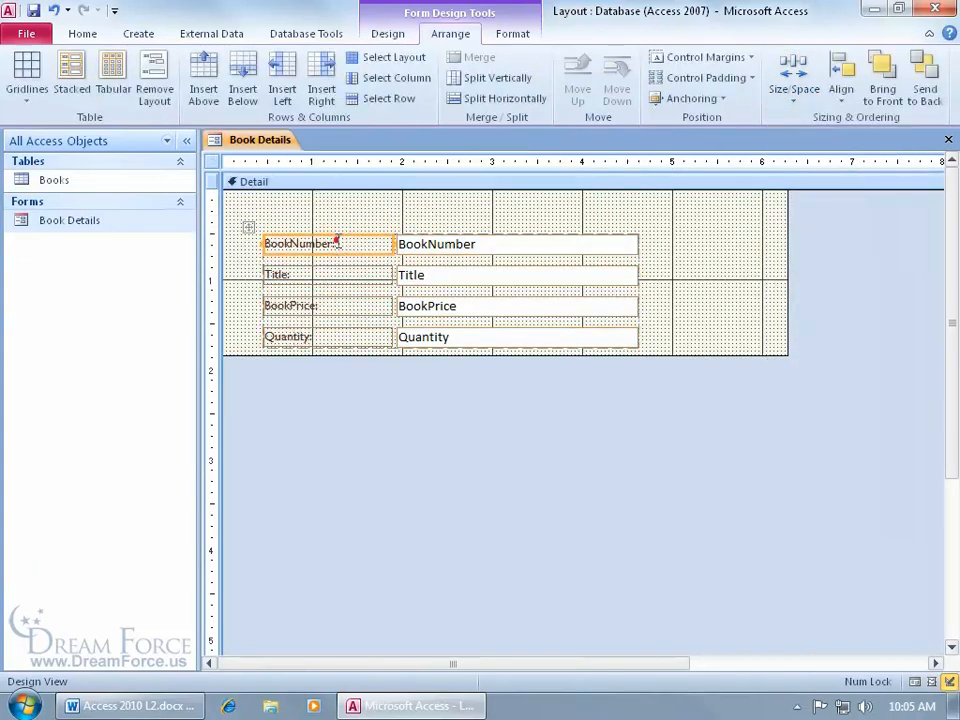
left_click(445, 218)
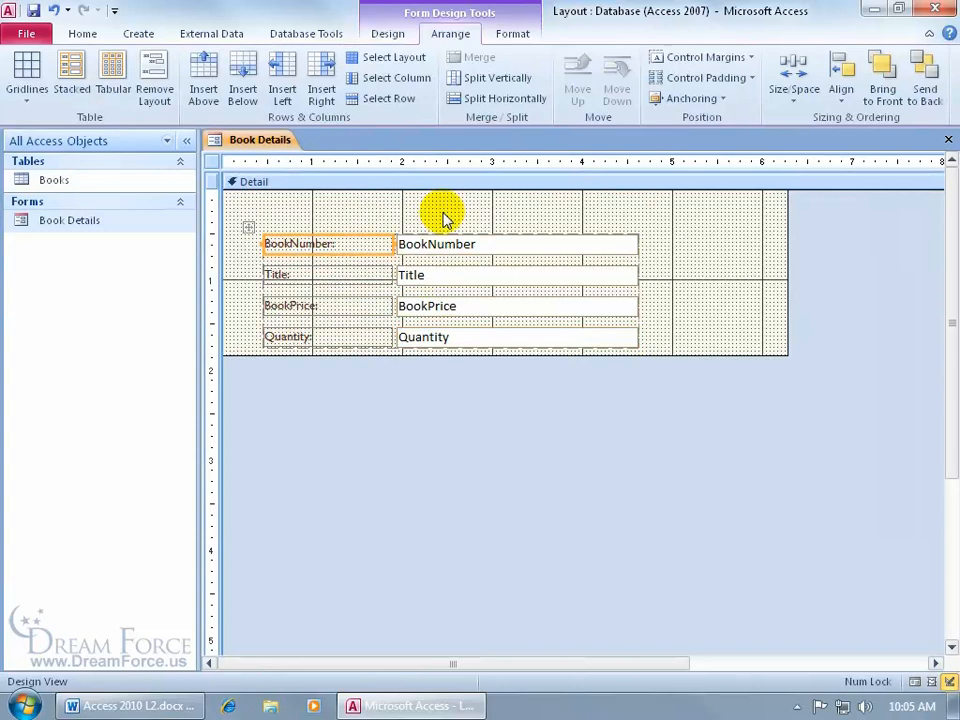
left_click(797, 88)
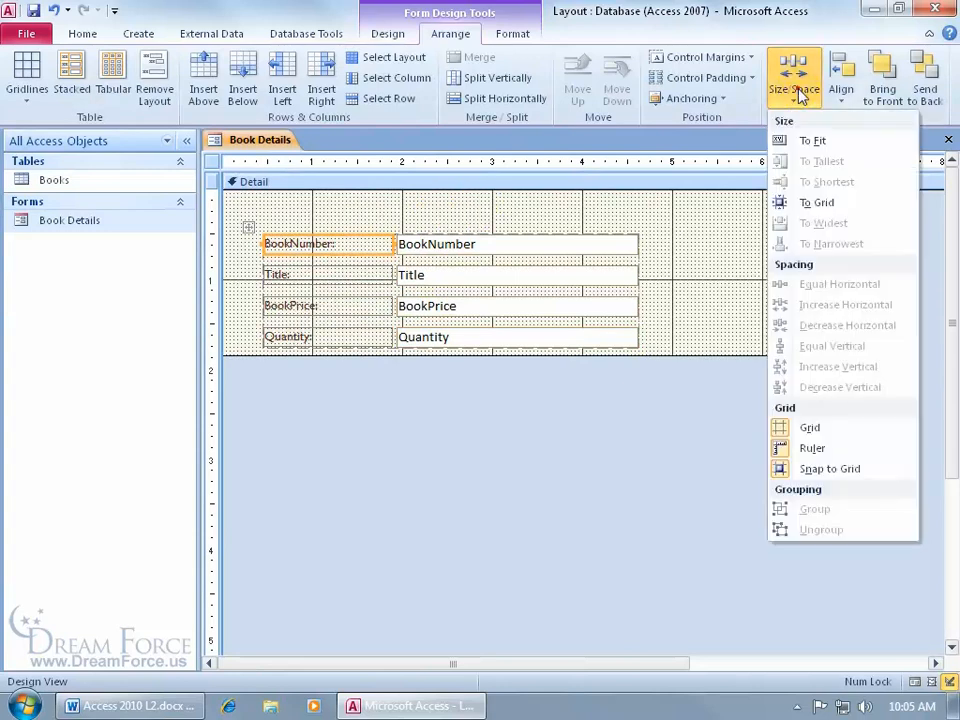
left_click(813, 143)
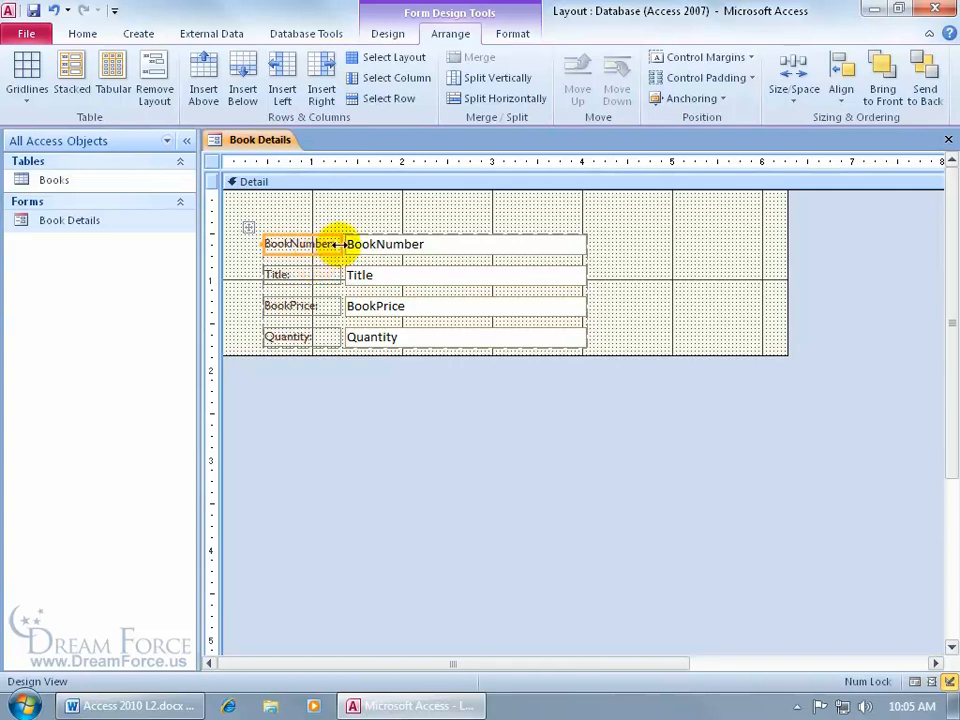
Widen the BookNumber label again, and in Layout View auto-fit its width to the label text.
left_click_drag(339, 244, 396, 244)
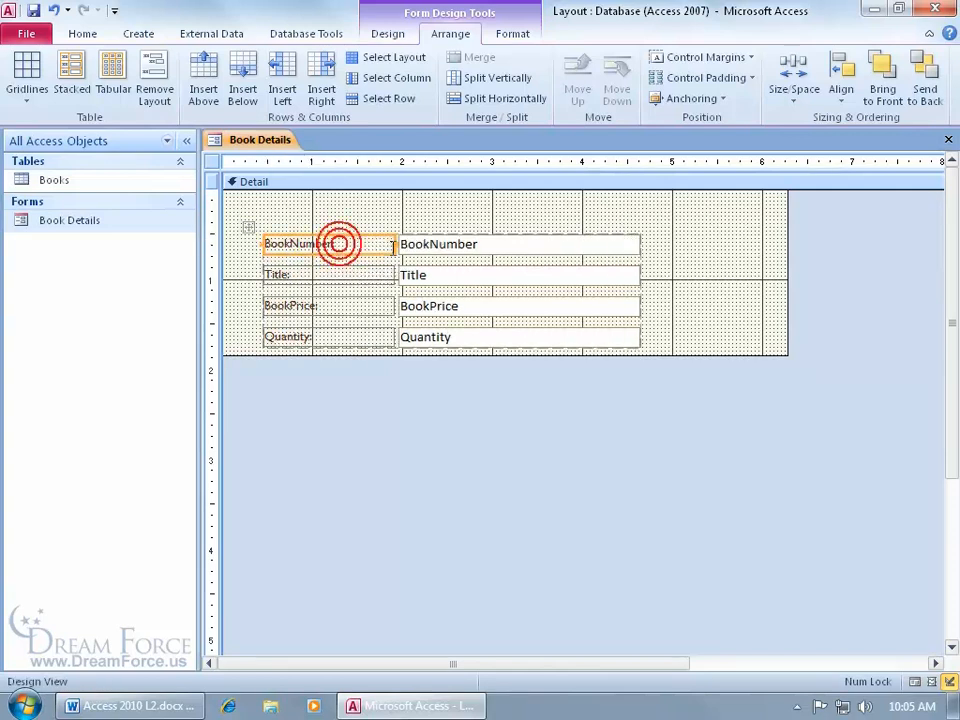
right_click(270, 158)
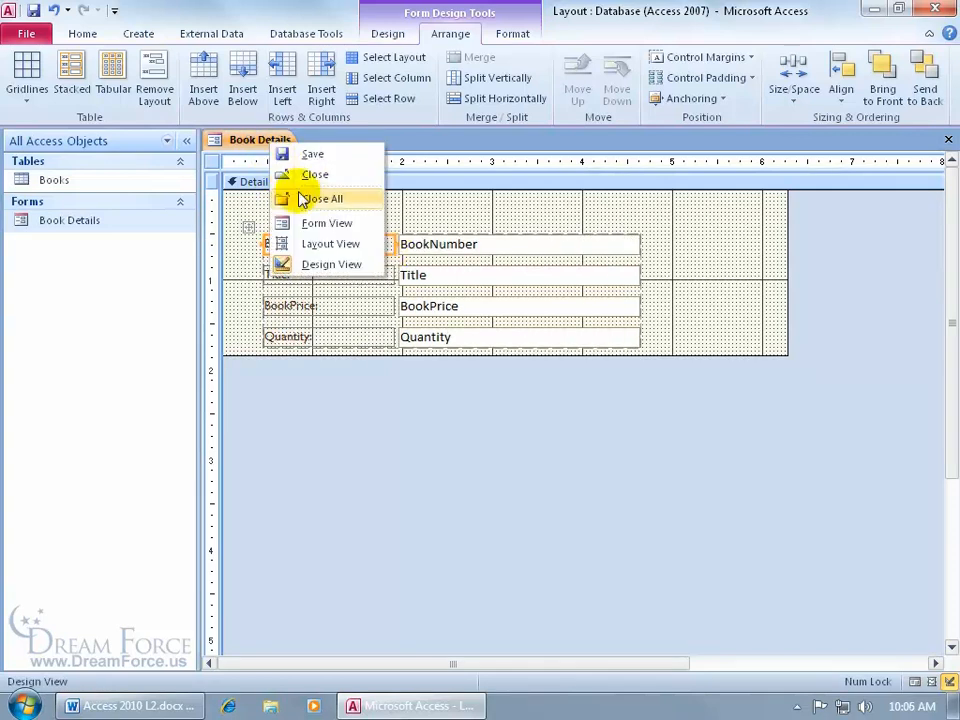
left_click(300, 244)
left_click(336, 206)
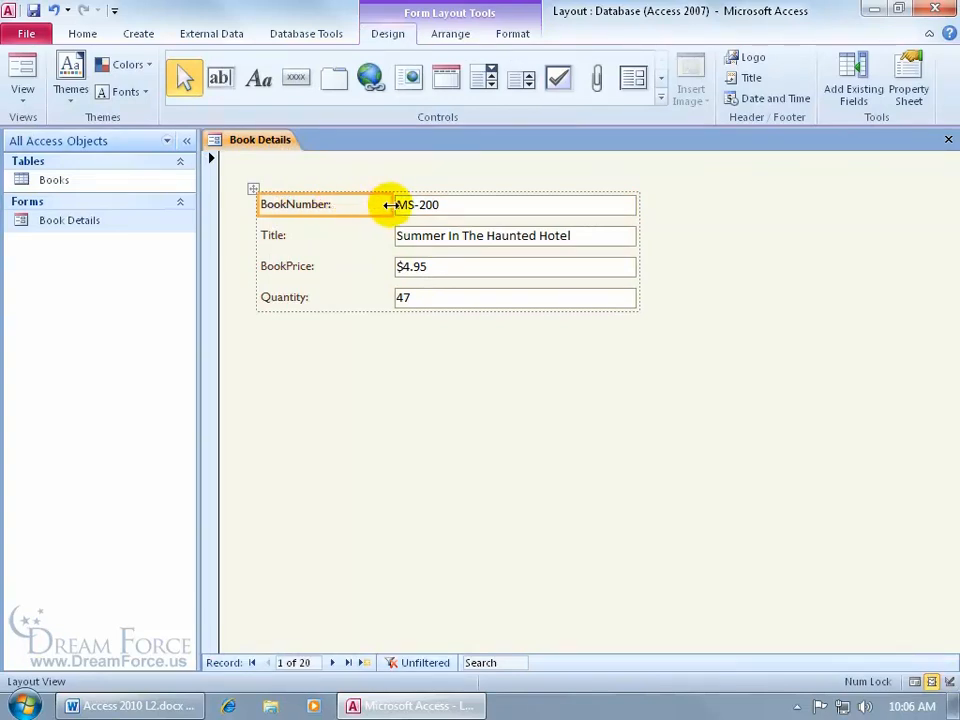
double_click(390, 204)
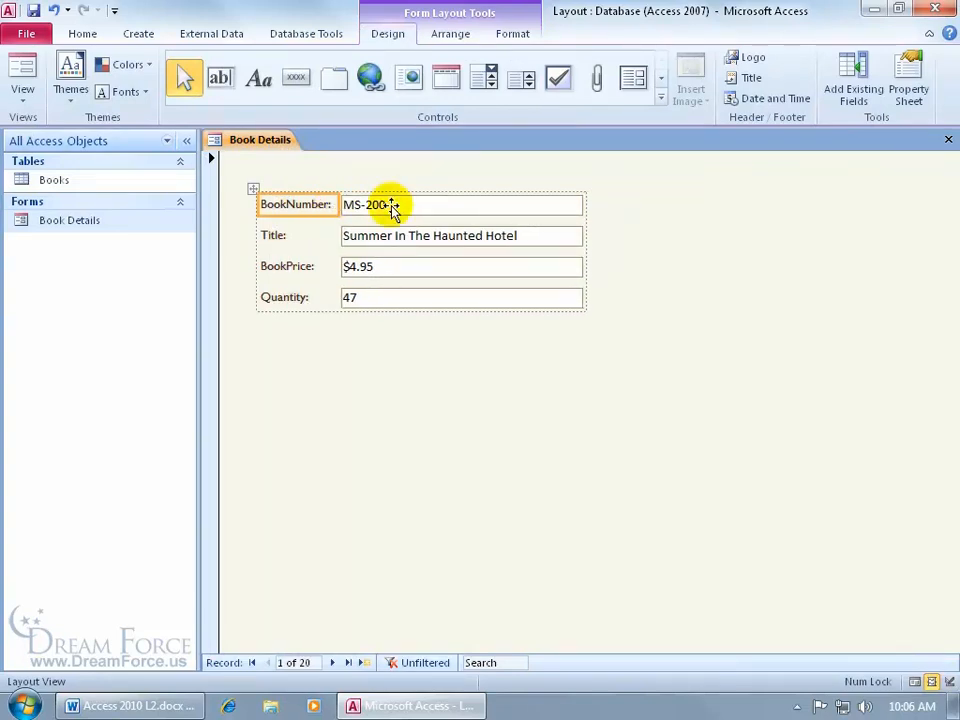